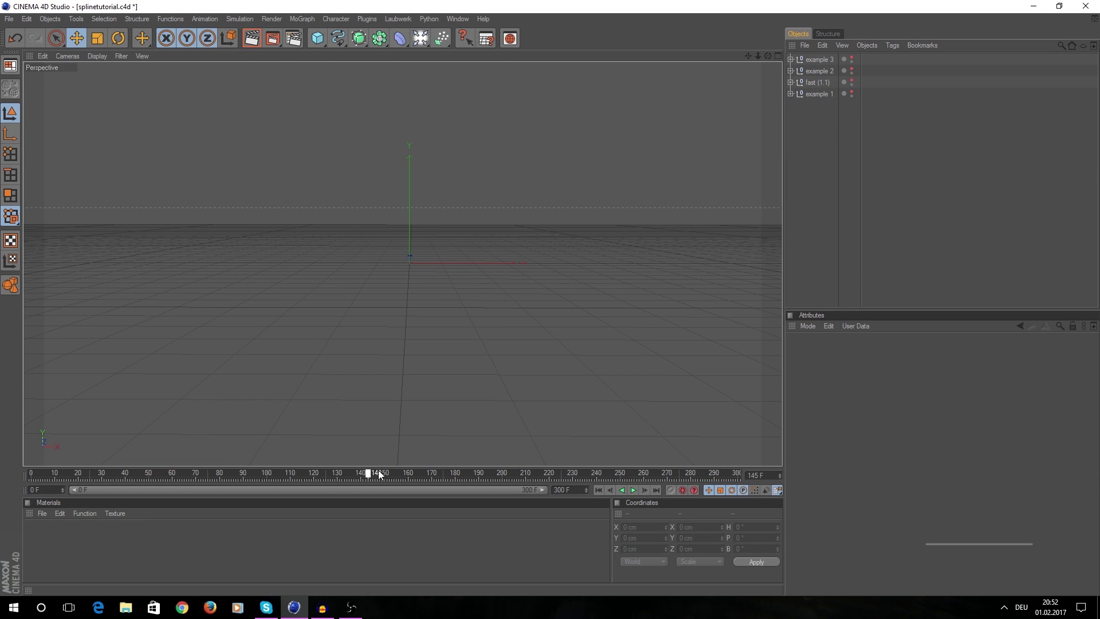
Preview the example 3 spline animation by showing it, scrubbing between about frames 113 and 127, and hiding it again
left_click(851, 58)
left_click_drag(330, 475, 295, 473)
scroll(432, 300, "up", 4)
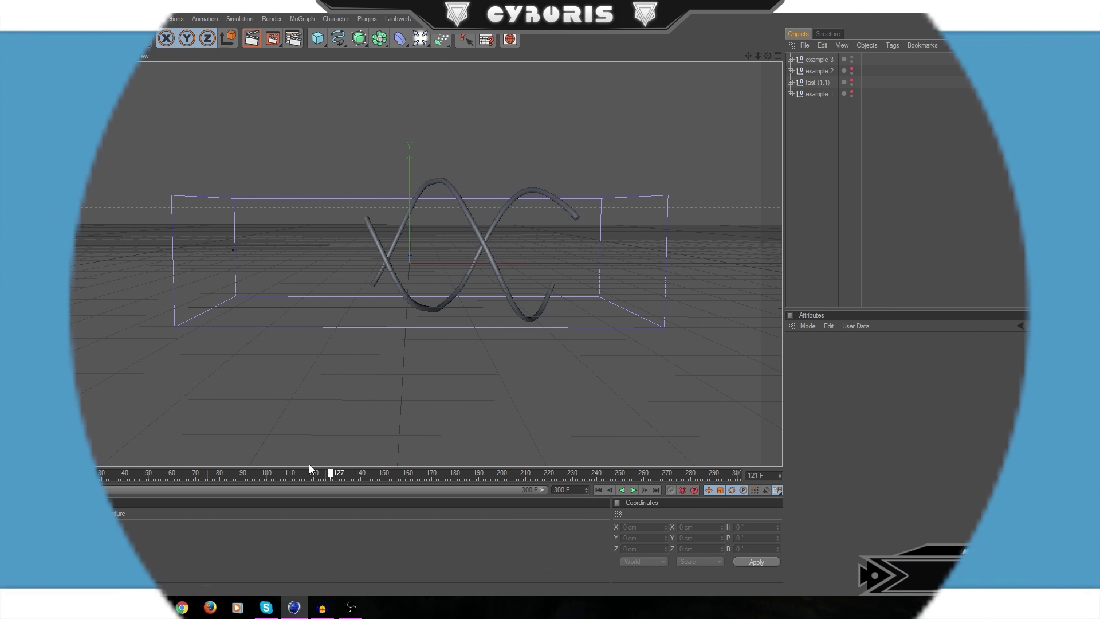
scroll(414, 288, "up", 5)
left_click(305, 473)
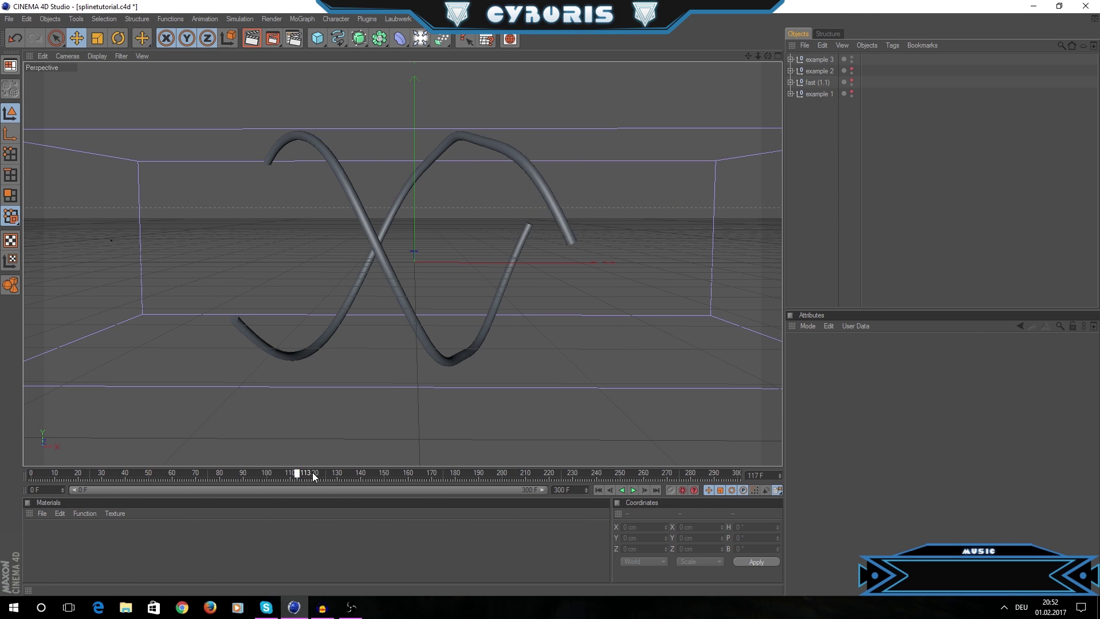
mouse_move(313, 476)
left_mouse_down()
mouse_move(356, 475)
mouse_move(247, 472)
mouse_move(326, 474)
left_mouse_up()
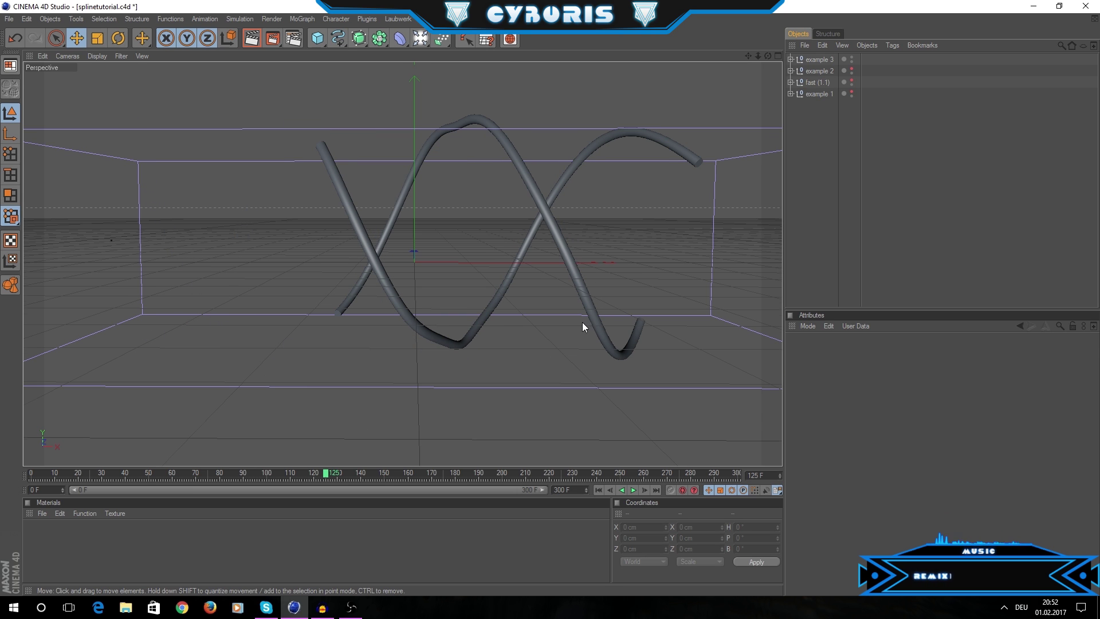
scroll(582, 322, "down", 4)
left_click(851, 58)
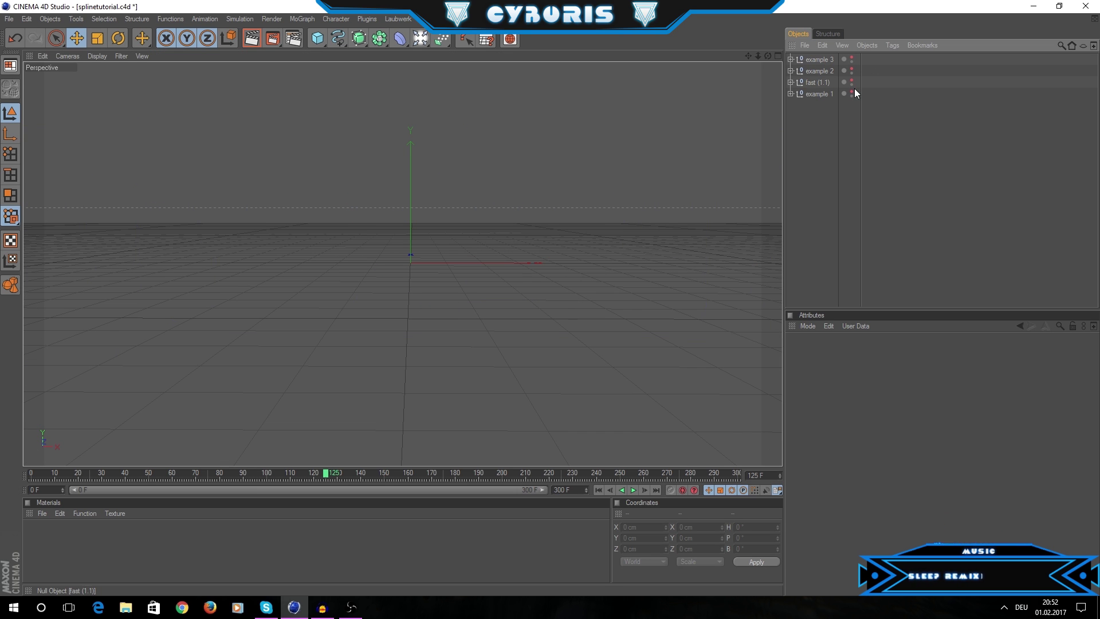
Show the example 1 spline, scrub through its animation to frame 124, and expand its hierarchy
left_click(851, 92)
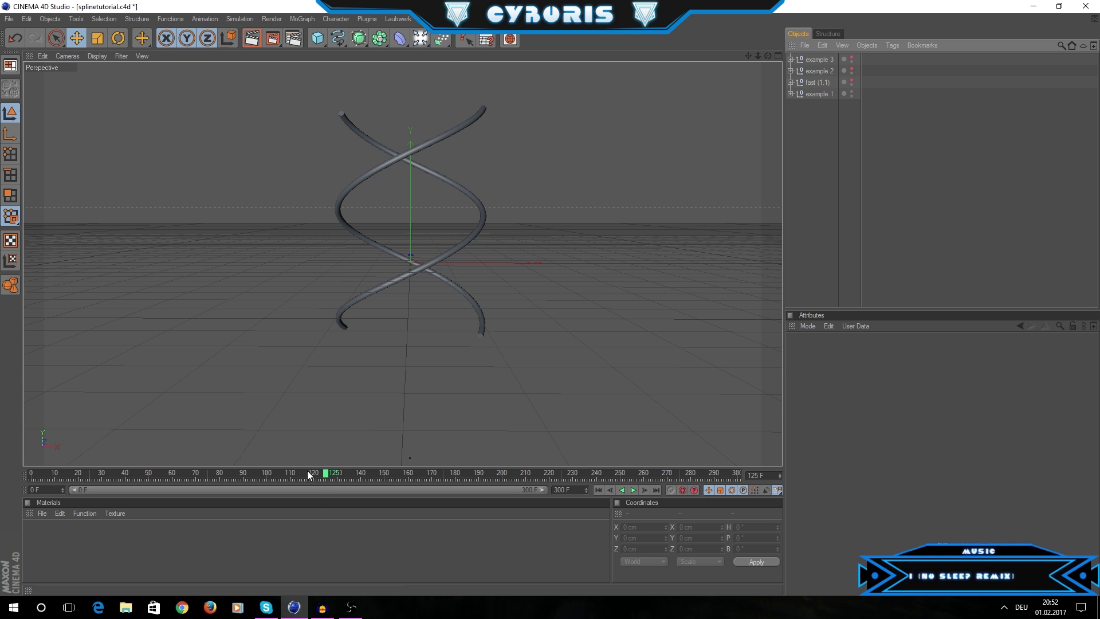
mouse_move(287, 472)
left_mouse_down()
mouse_move(224, 474)
mouse_move(357, 485)
mouse_move(276, 480)
mouse_move(297, 481)
left_mouse_up()
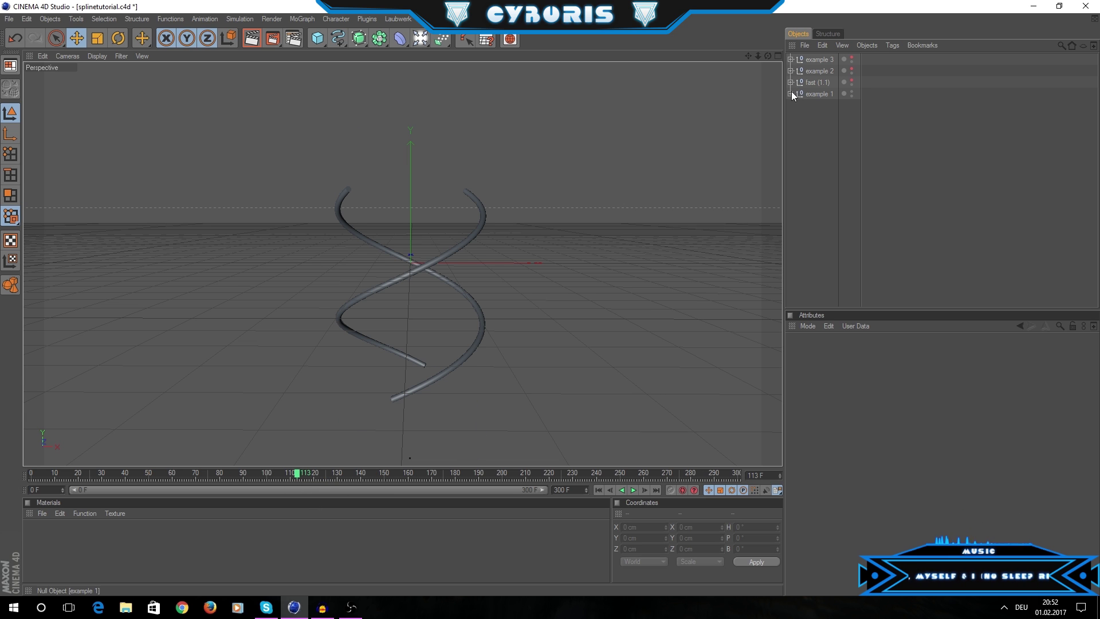
left_click(791, 93)
left_click(818, 107)
left_click(634, 304)
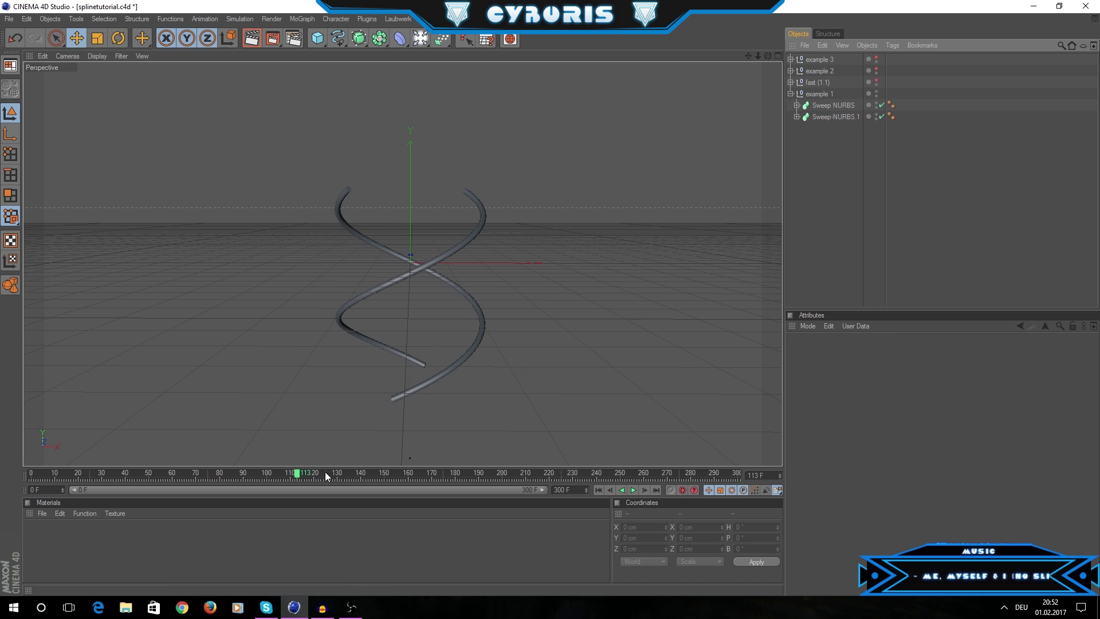
mouse_move(325, 472)
left_mouse_down()
mouse_move(284, 474)
mouse_move(323, 474)
left_mouse_up()
Add a Formula deformer and place it inside the example 1 null, above the Sweep NURBS objects
left_click(401, 39)
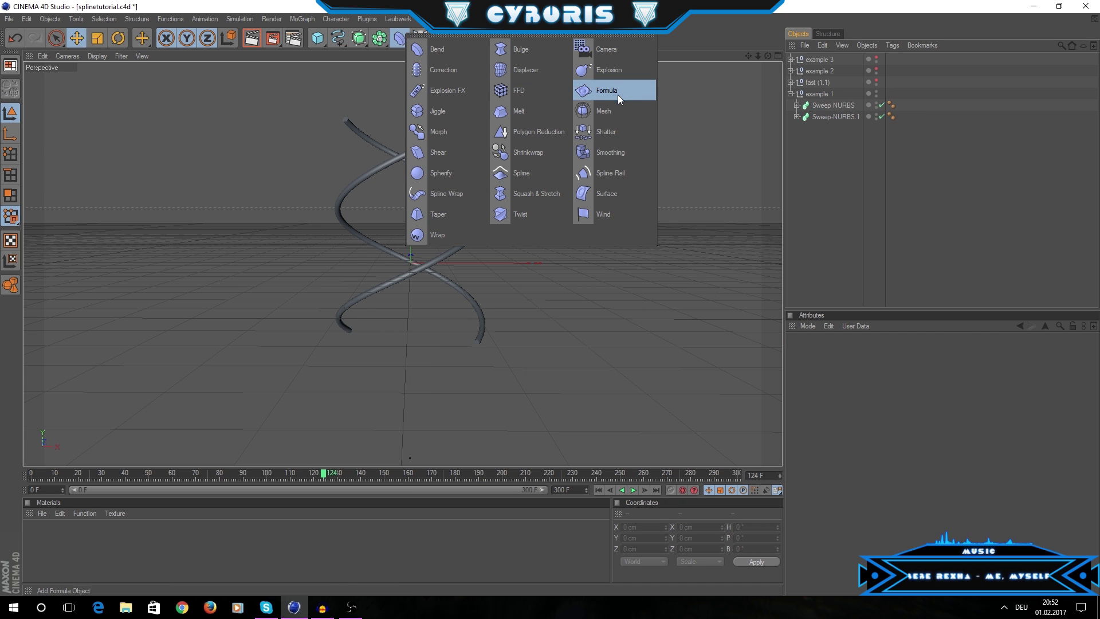
left_click(398, 41)
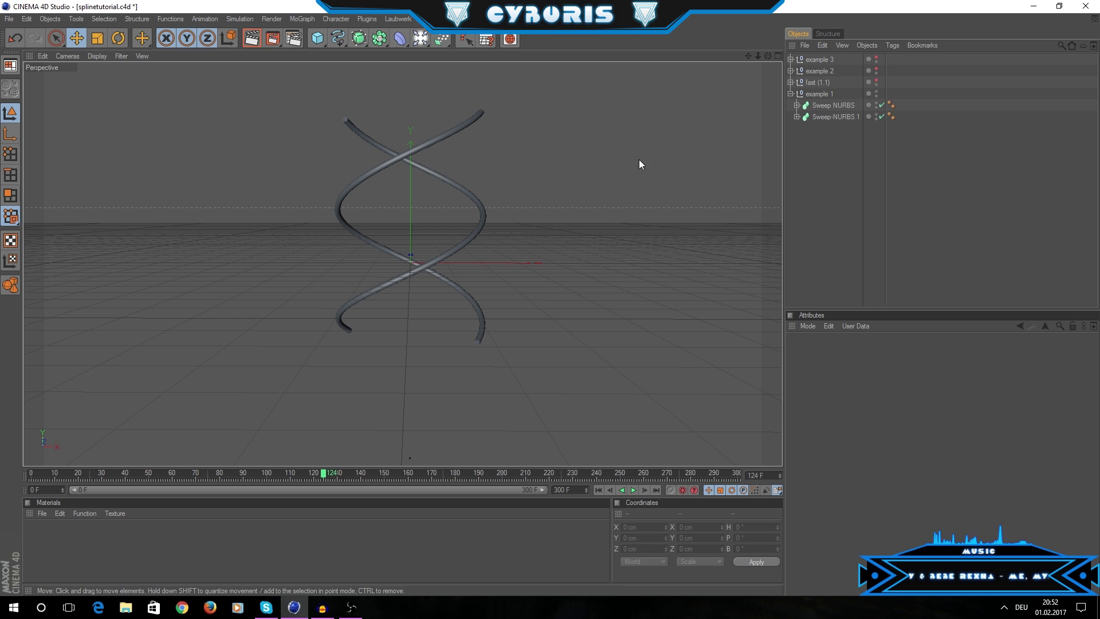
left_click(399, 39)
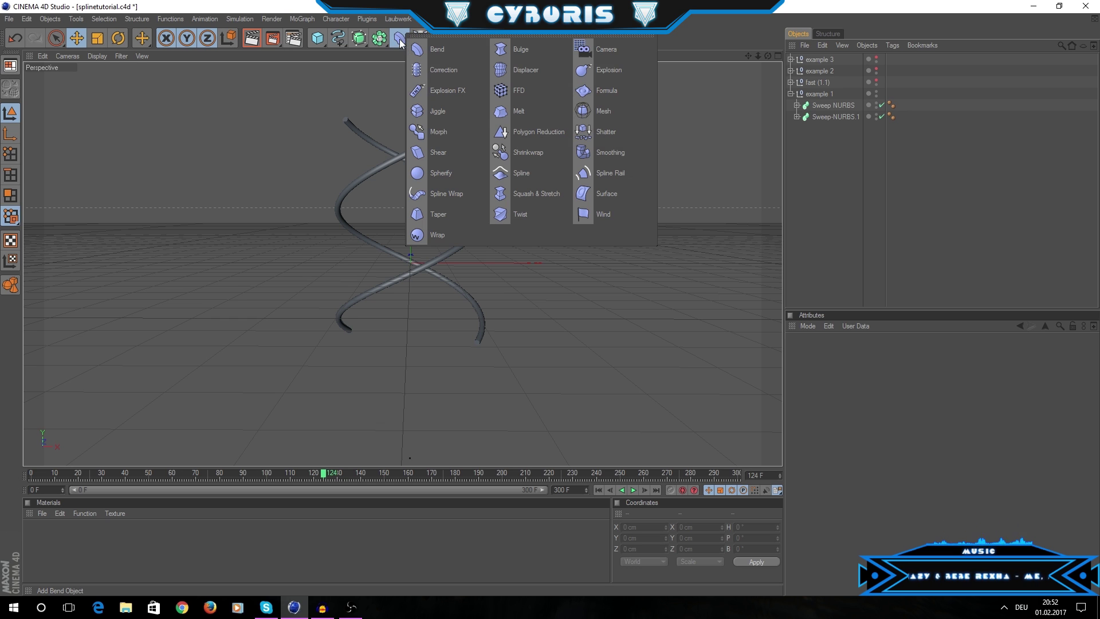
left_click(604, 91)
left_click_drag(823, 114, 824, 104)
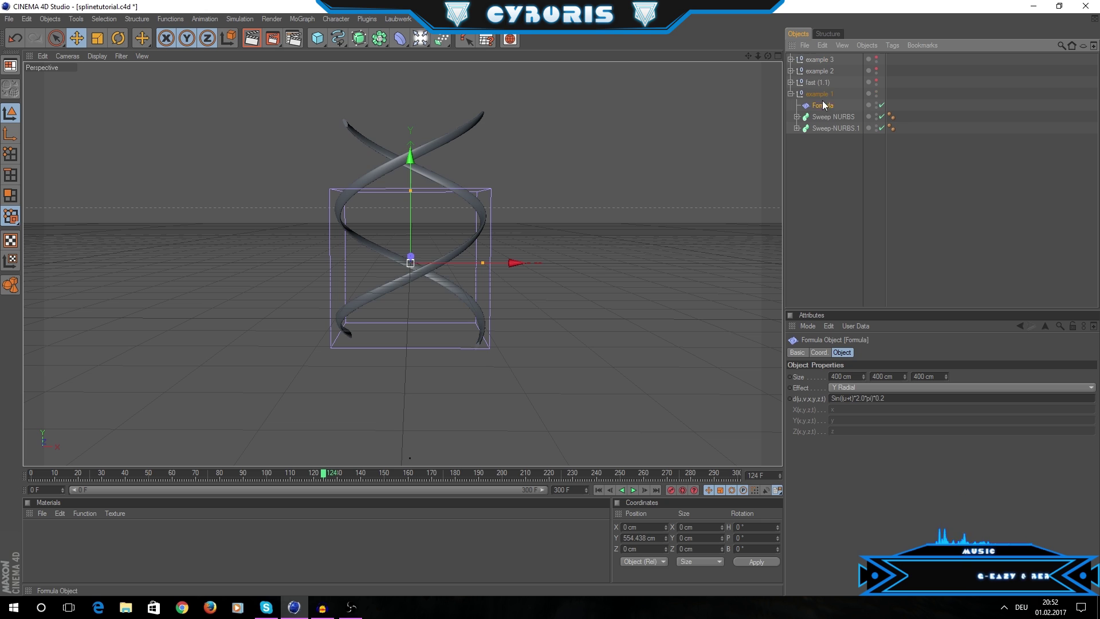
key("ctrl+z")
key("ctrl+y")
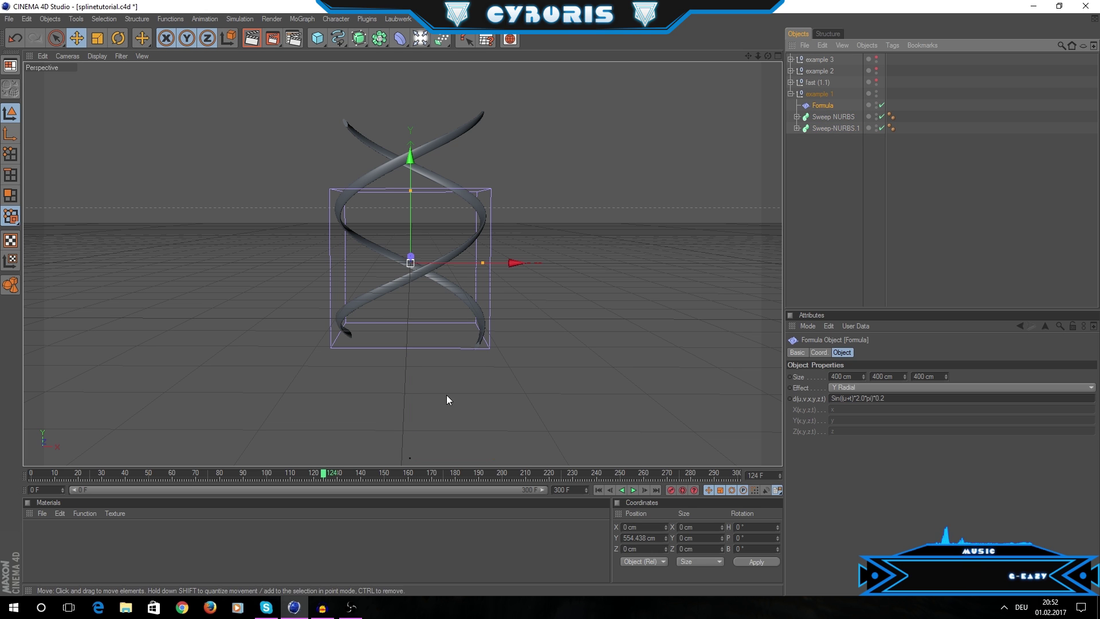
Set the Formula deformer's expression to Sin((u+t)*2.0*pi)*0.1 and scrub the timeline to check the deformation
left_click_drag(328, 476, 299, 458)
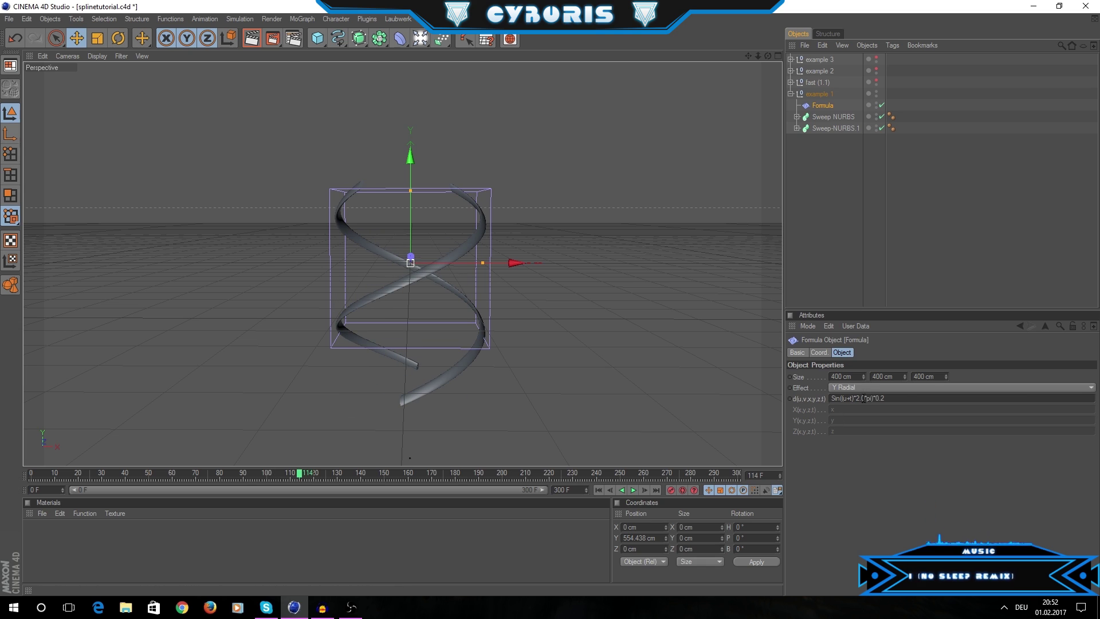
left_click(891, 399)
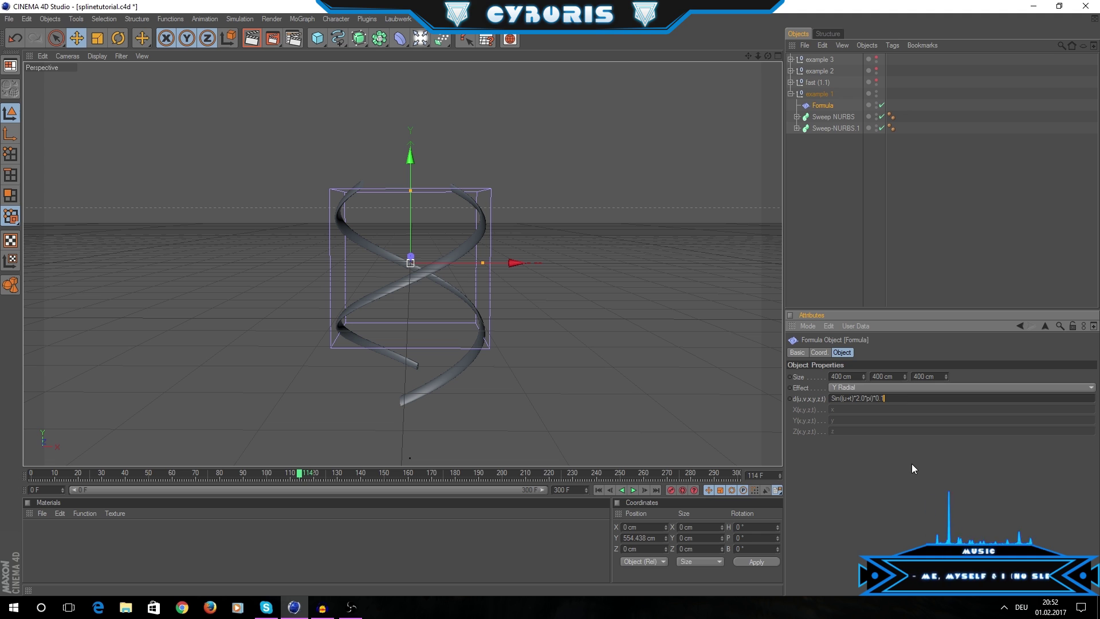
key("Return")
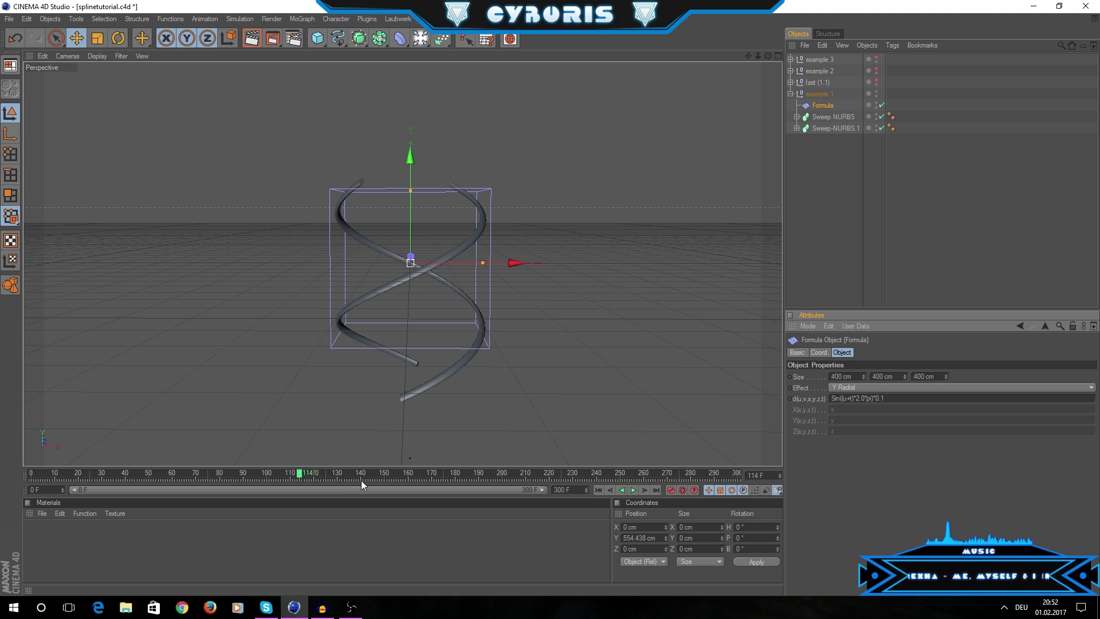
left_click_drag(361, 475, 337, 473)
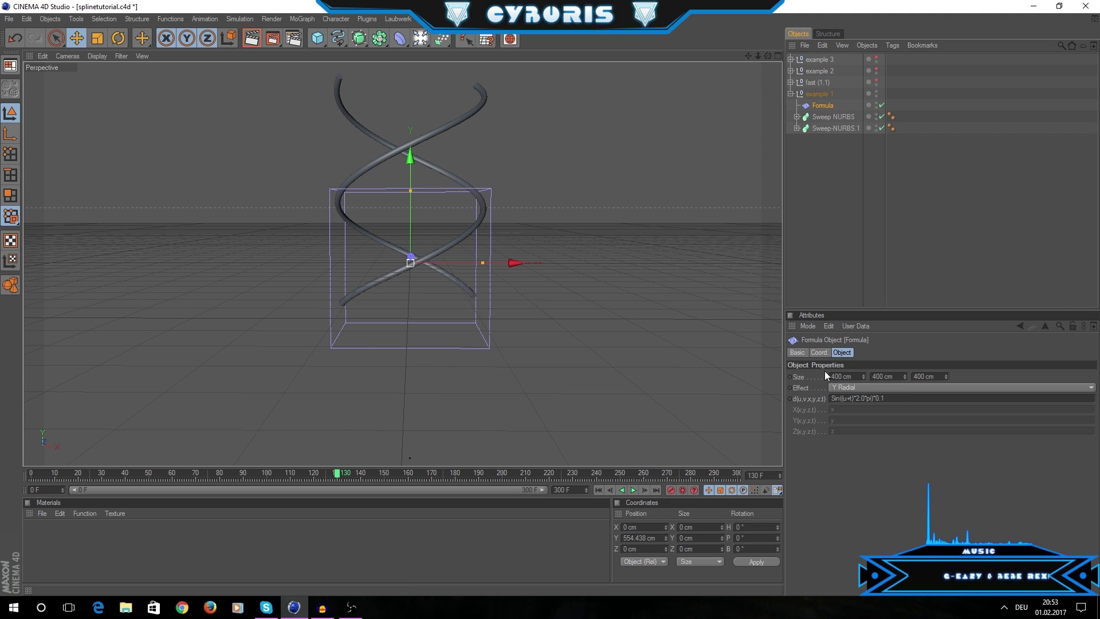
Resize the Formula deformer to about 415 x 1086 x 597 cm so it encloses the spline's path
left_click_drag(862, 376, 947, 362)
left_click_drag(336, 476, 358, 486)
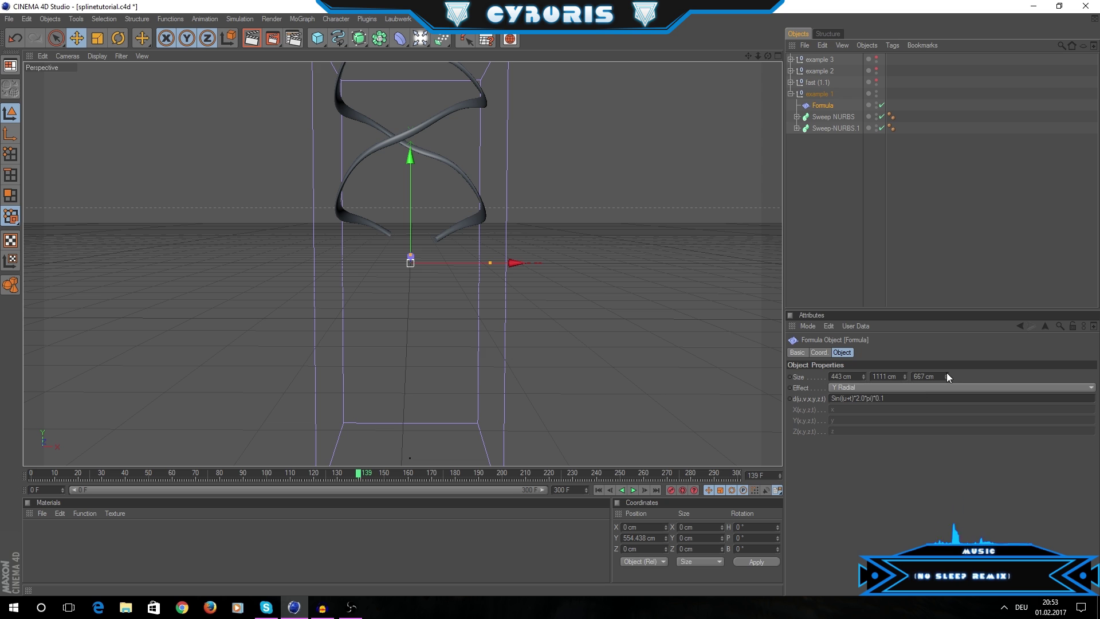
left_click_drag(947, 374, 862, 381)
scroll(758, 300, "down", 3)
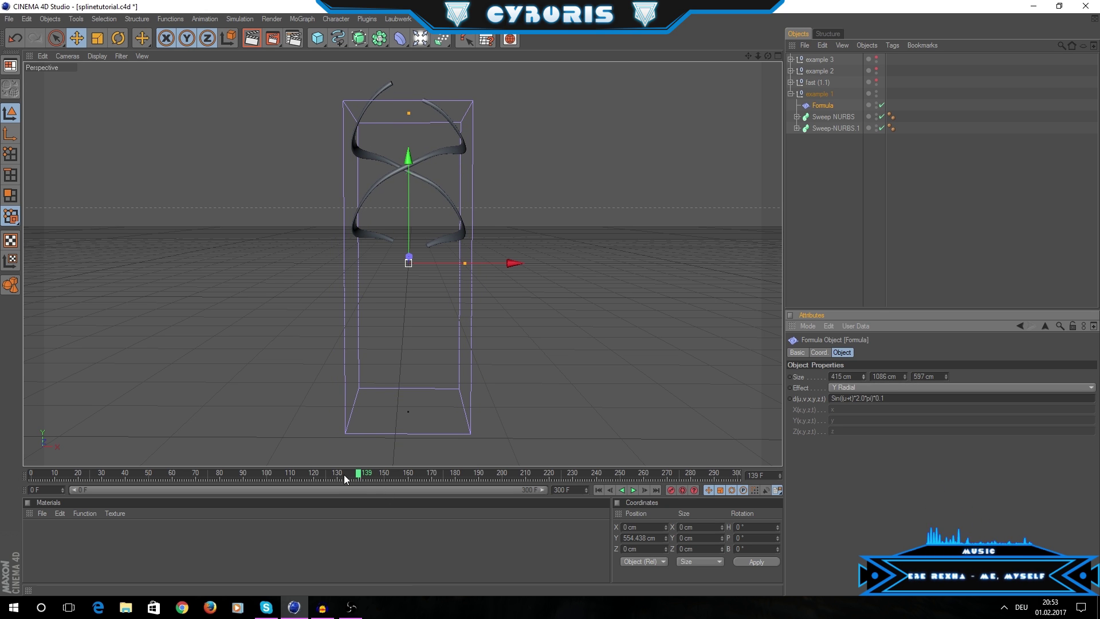
Scrub to frame 143 and reduce the Formula deformer's multiplier, making the expression Sin((u+t)*2.0*pi)*0.05
mouse_move(344, 476)
left_mouse_down()
mouse_move(236, 476)
mouse_move(368, 476)
left_mouse_up()
left_click(894, 401)
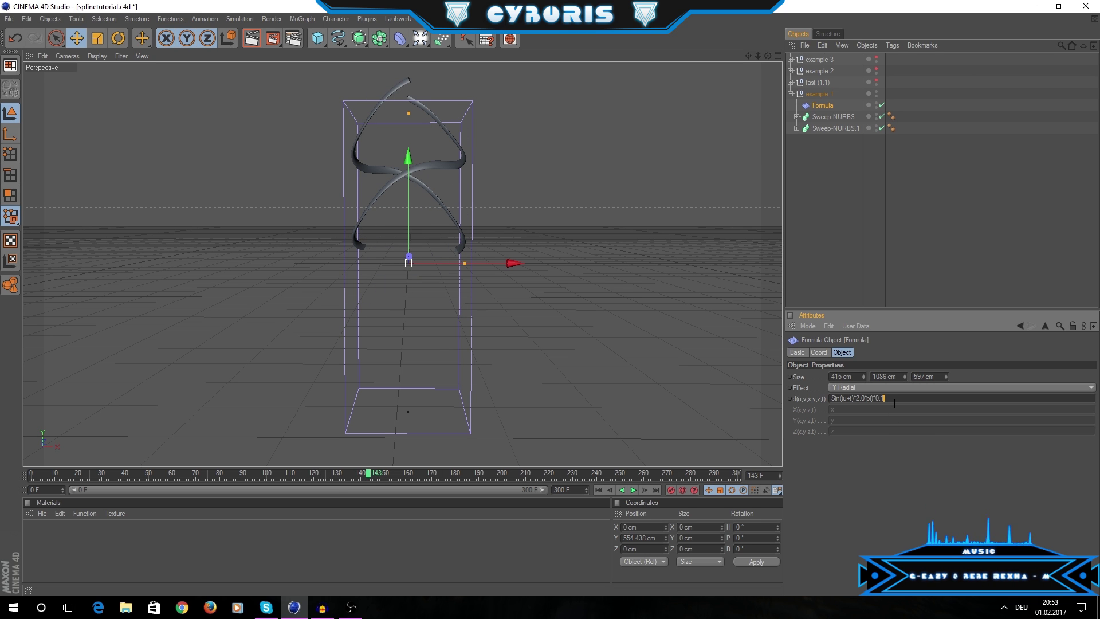
key("Return")
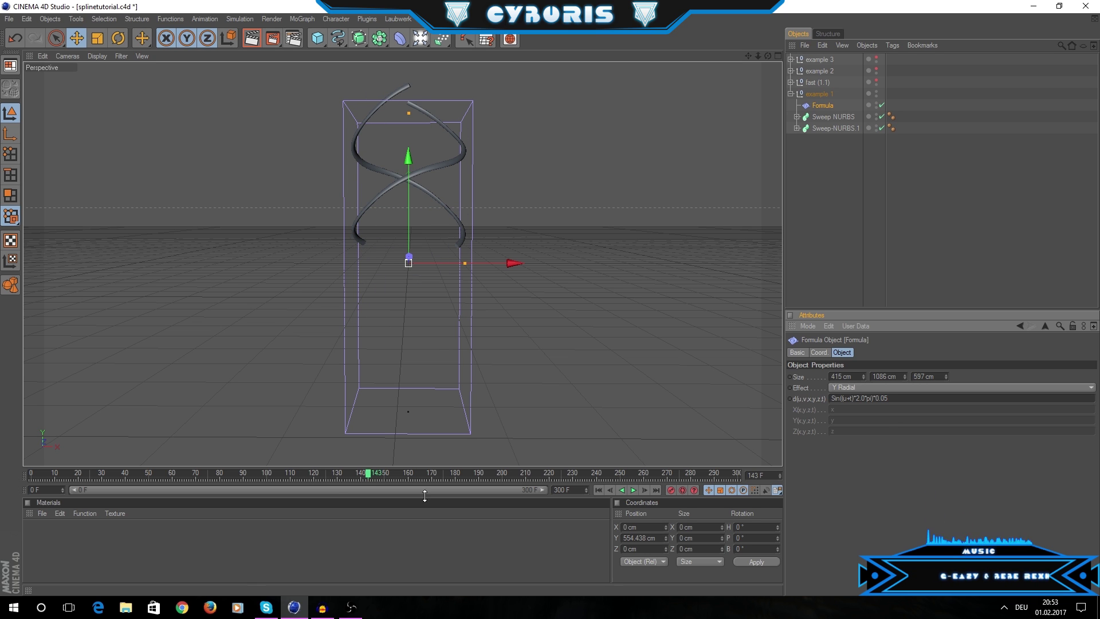
Record a keyframe for the example 1 null at frame 80, including its heading rotation at 0°
mouse_move(366, 475)
left_mouse_down()
mouse_move(209, 476)
mouse_move(439, 486)
mouse_move(369, 479)
mouse_move(288, 448)
mouse_move(221, 473)
left_mouse_up()
left_click(819, 94)
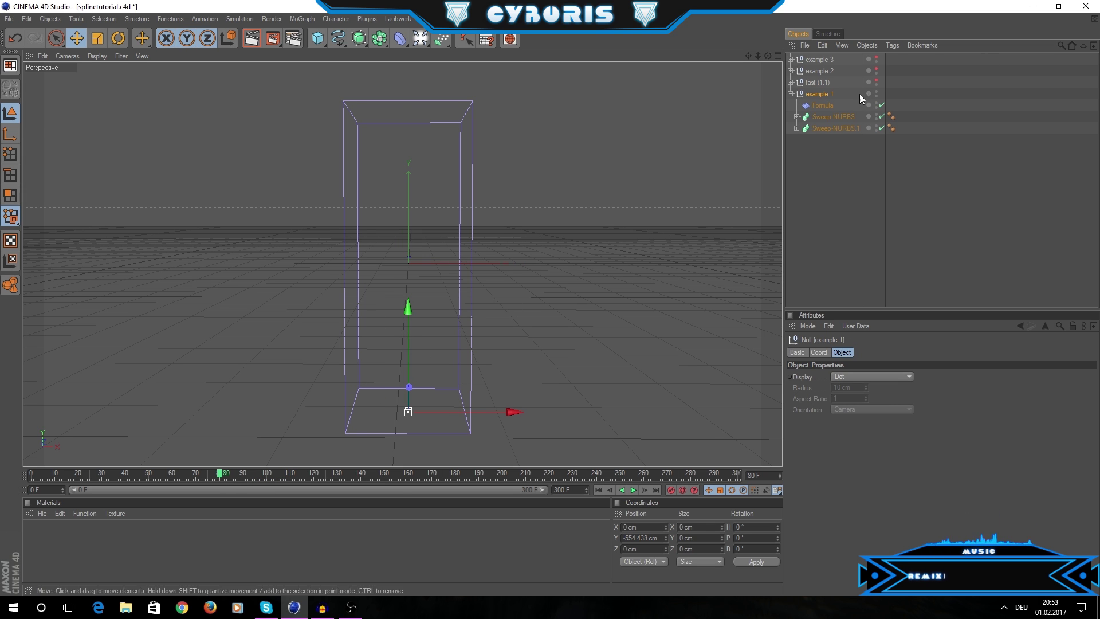
left_click(670, 491)
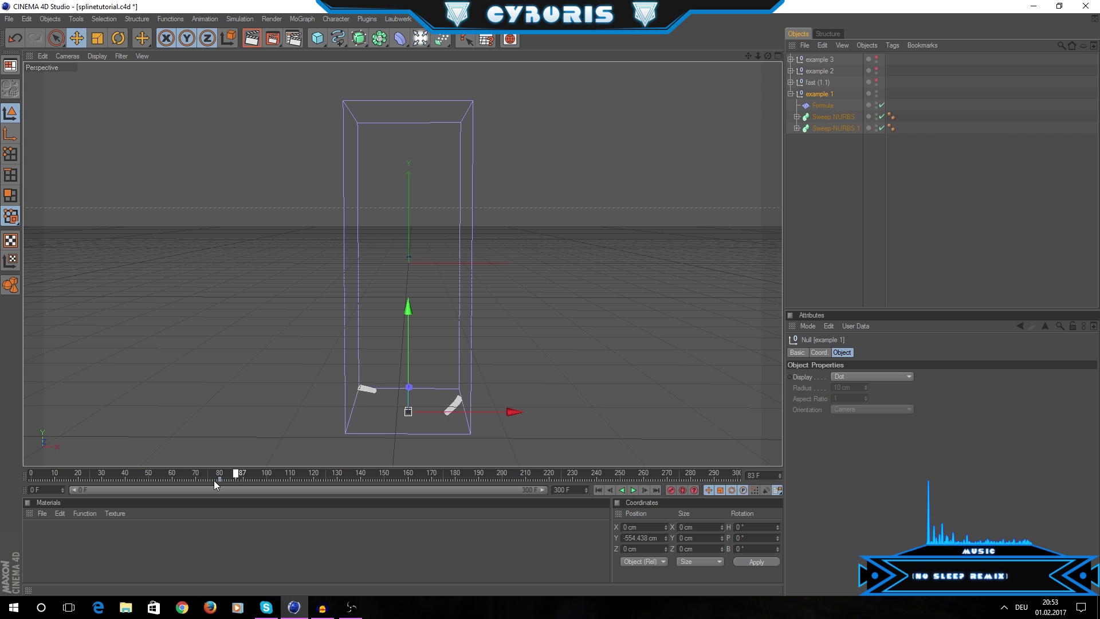
left_click_drag(232, 488, 234, 482)
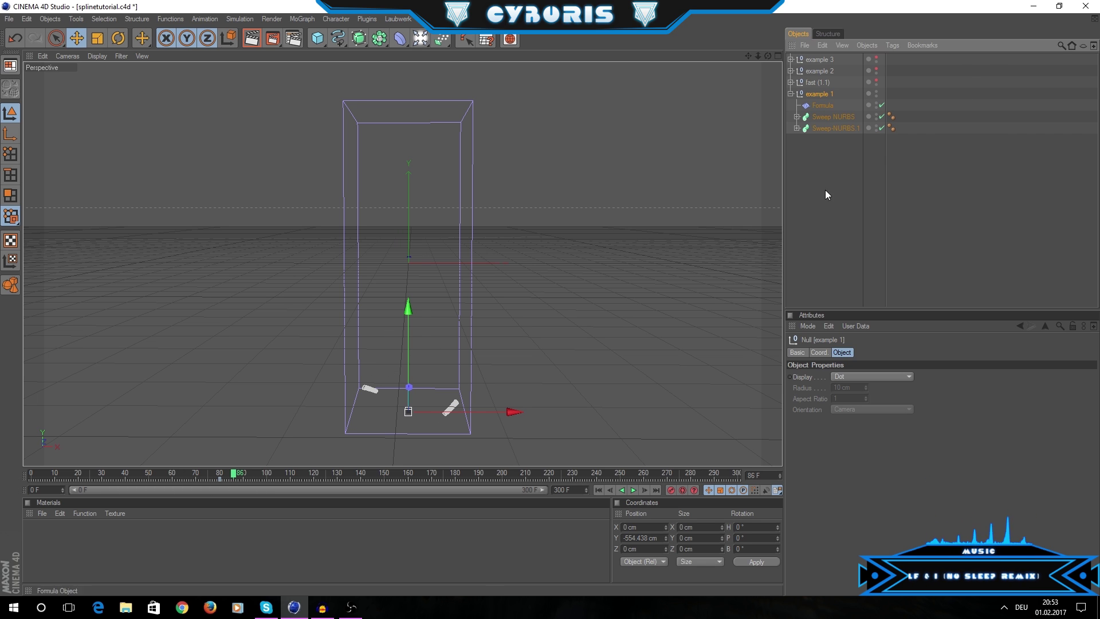
left_click(819, 351)
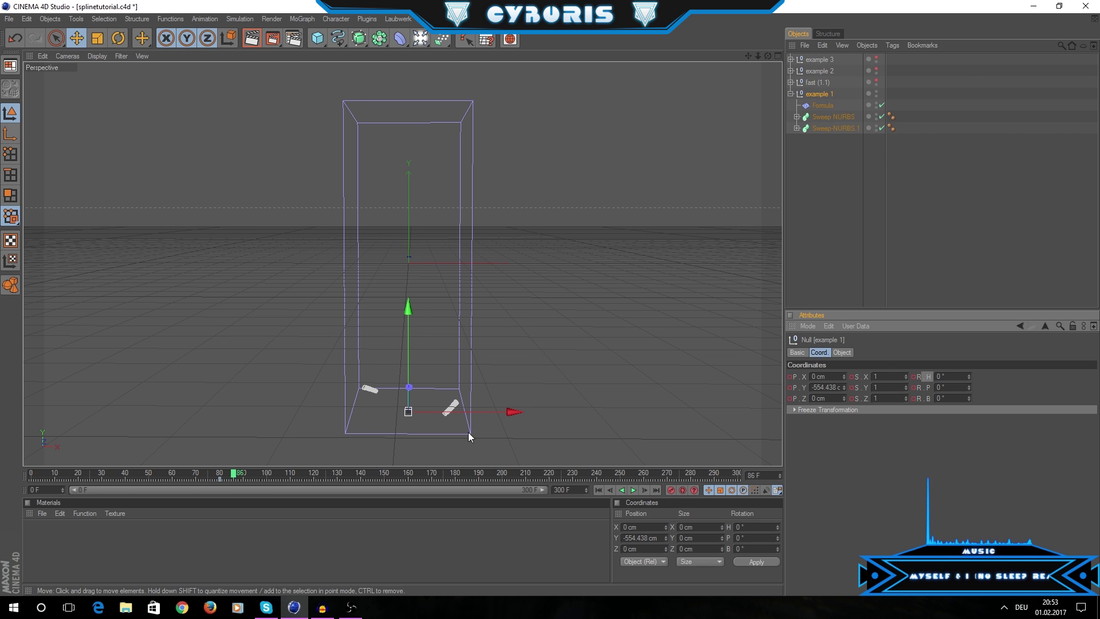
left_click(224, 474)
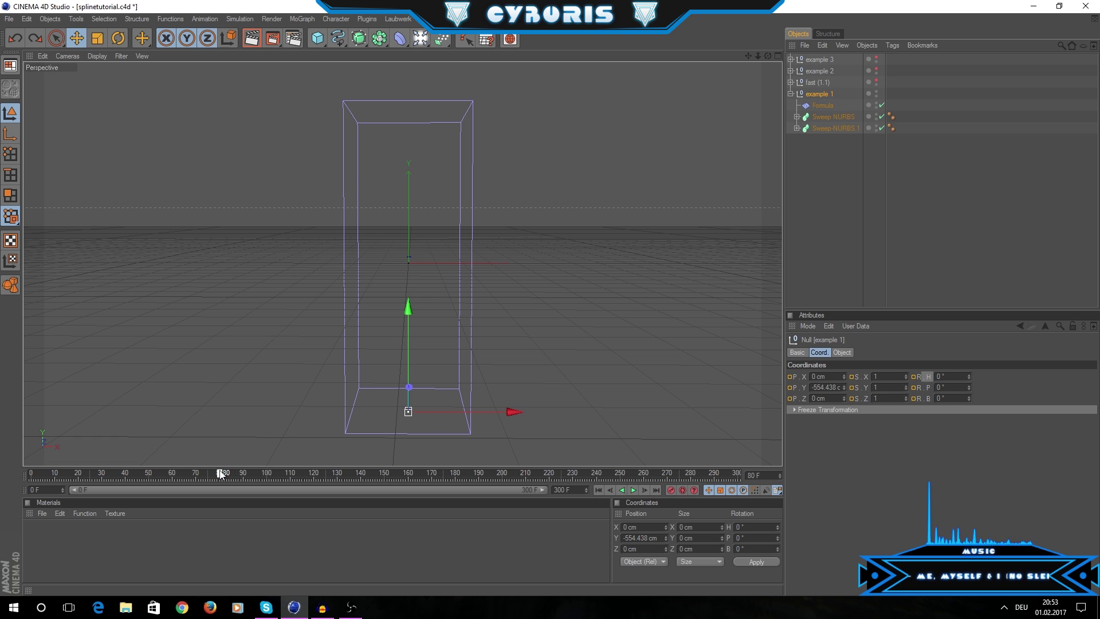
left_click(914, 376)
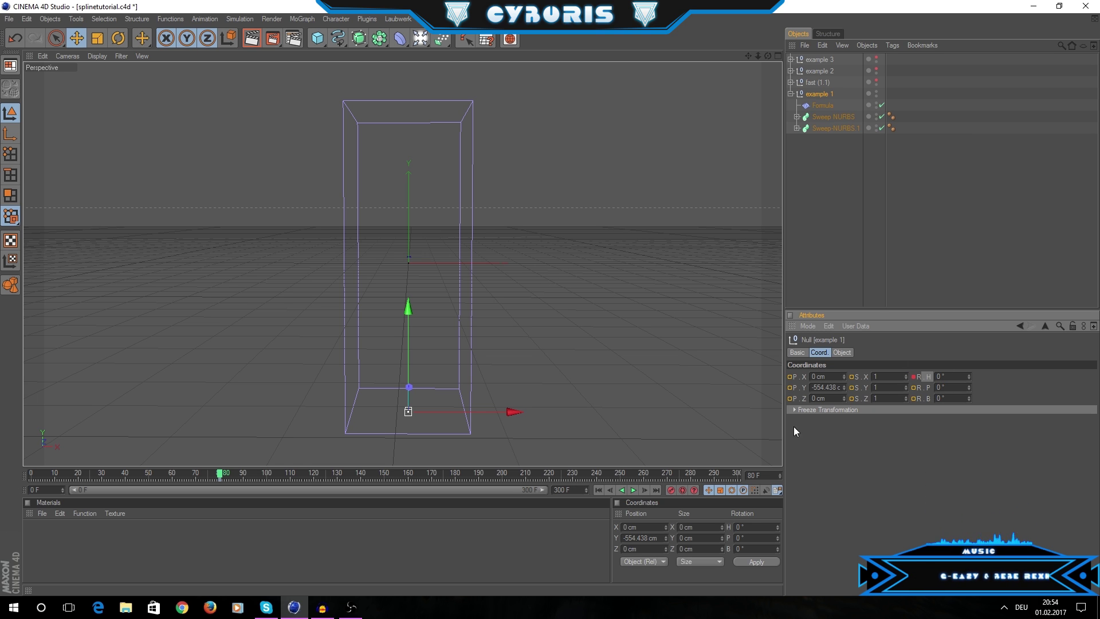
Set the example 1 null's heading rotation to 360° at frame 190 and keyframe it
left_click_drag(315, 475, 479, 479)
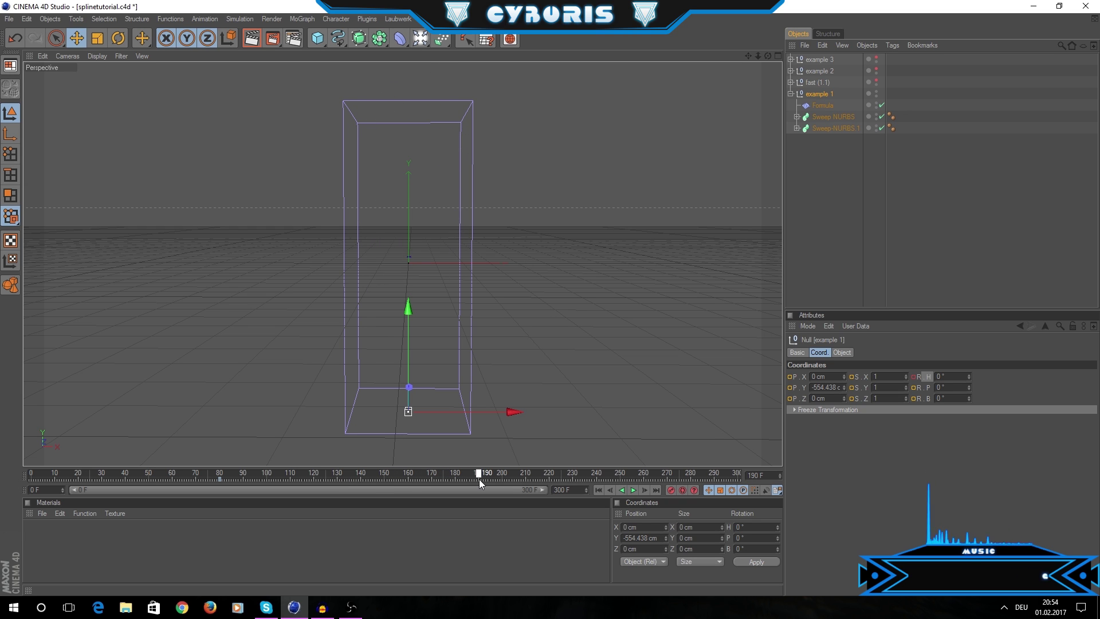
left_click(945, 376)
type("360")
key("Return")
left_click(914, 376)
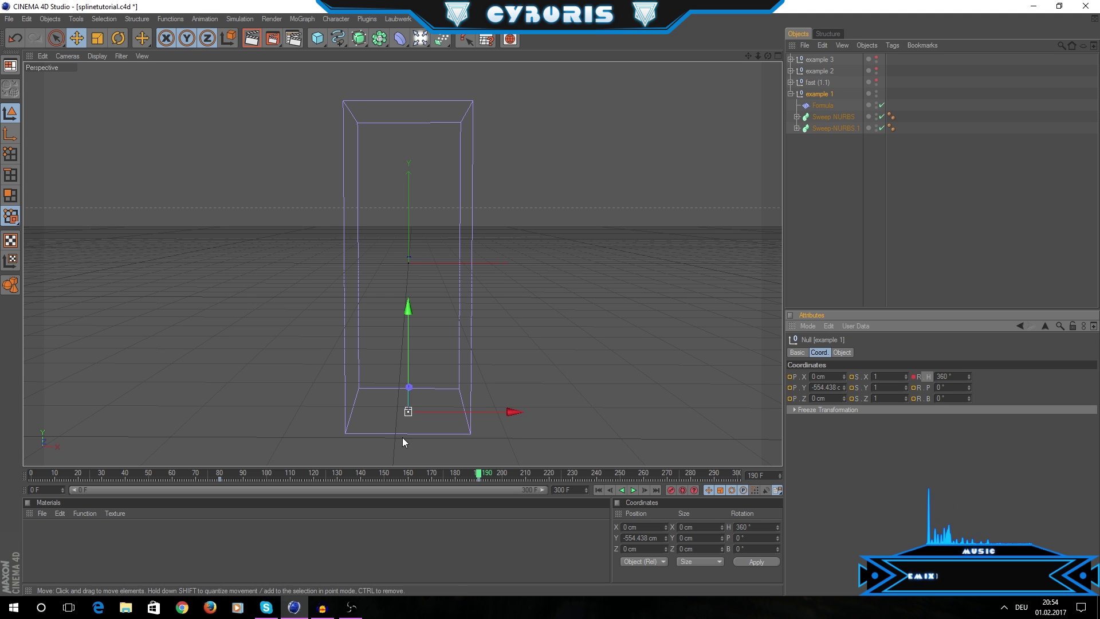
Play the animation from just before frame 80 and hide the Formula deformer's cage in the viewport
left_click(204, 472)
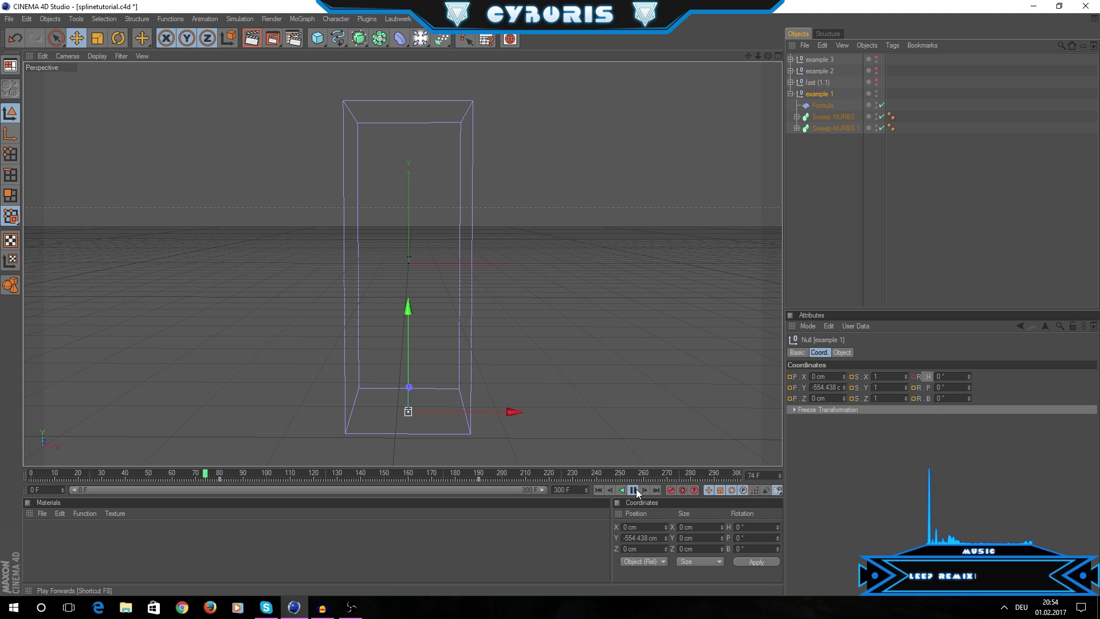
left_click(842, 157)
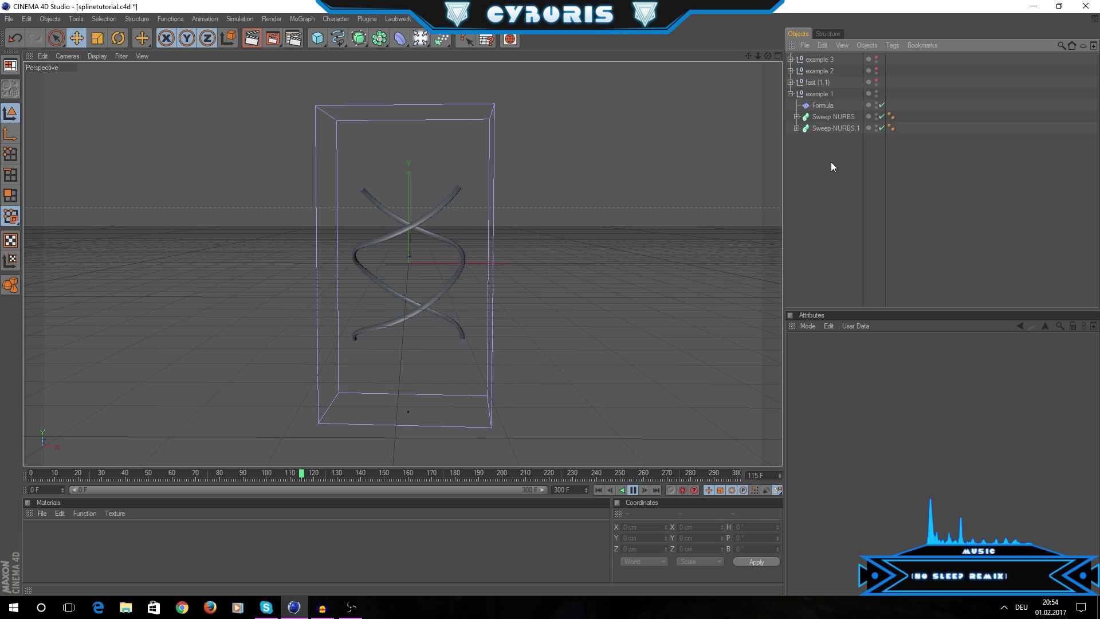
left_click(876, 104)
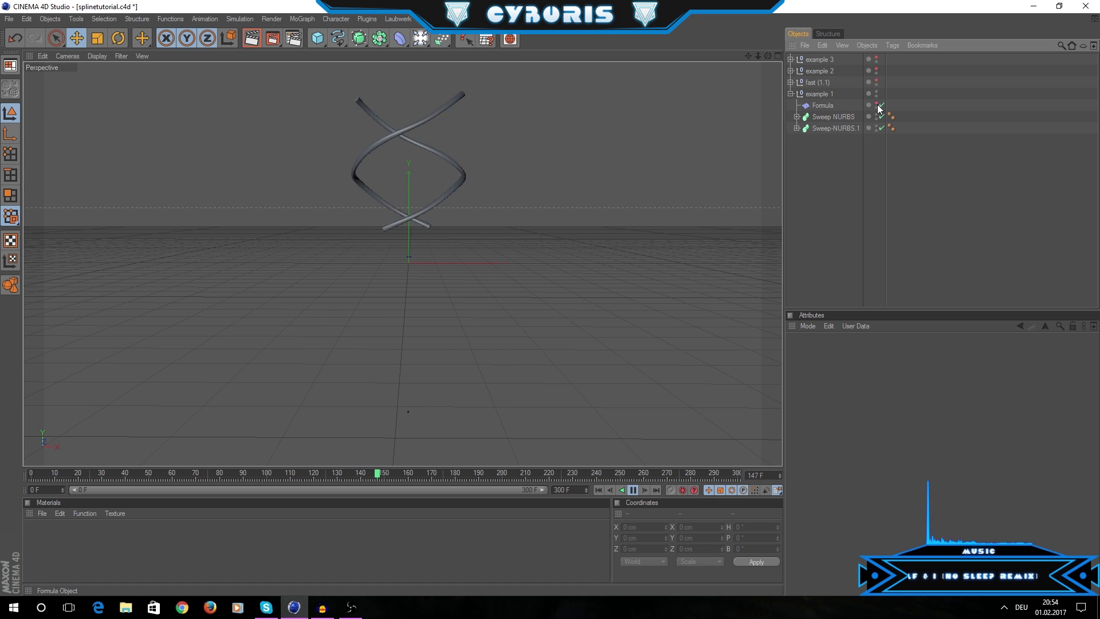
Replay the rotating spline animation from the start of its motion, stop playback, and scrub to frame 128 to inspect it
left_click(155, 474)
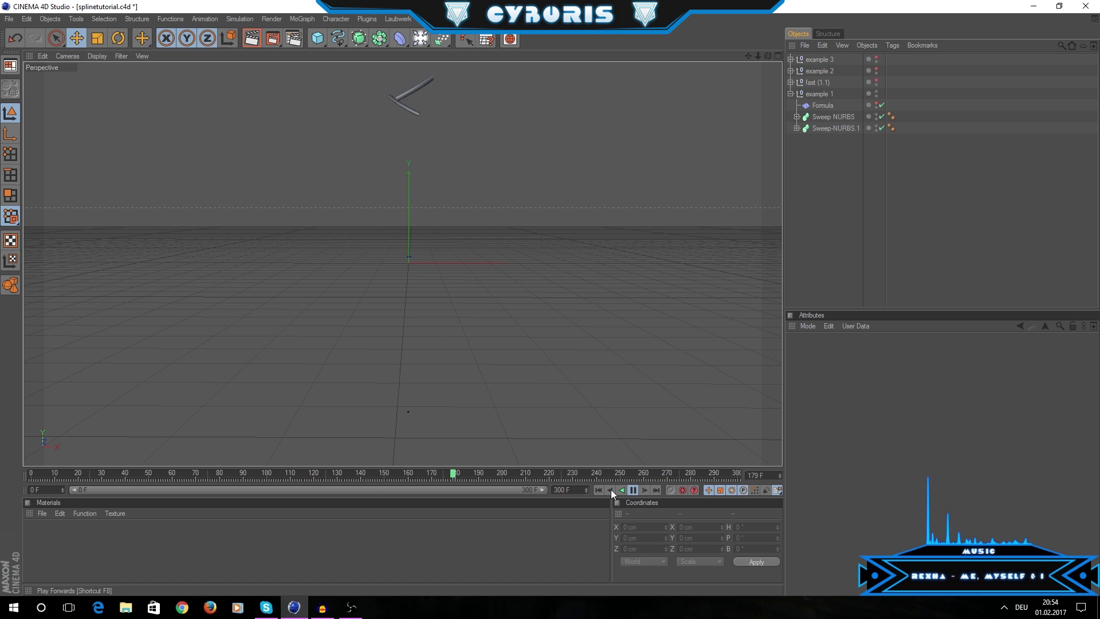
left_click(147, 475)
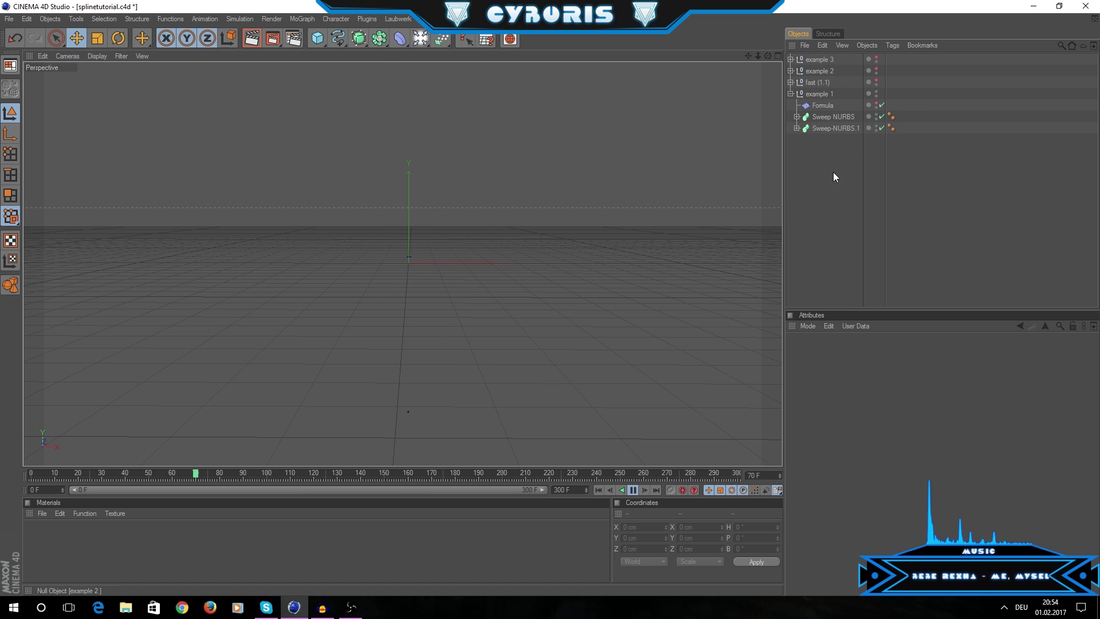
left_click(633, 490)
mouse_move(314, 479)
left_mouse_down()
mouse_move(416, 485)
mouse_move(239, 478)
mouse_move(332, 475)
left_mouse_up()
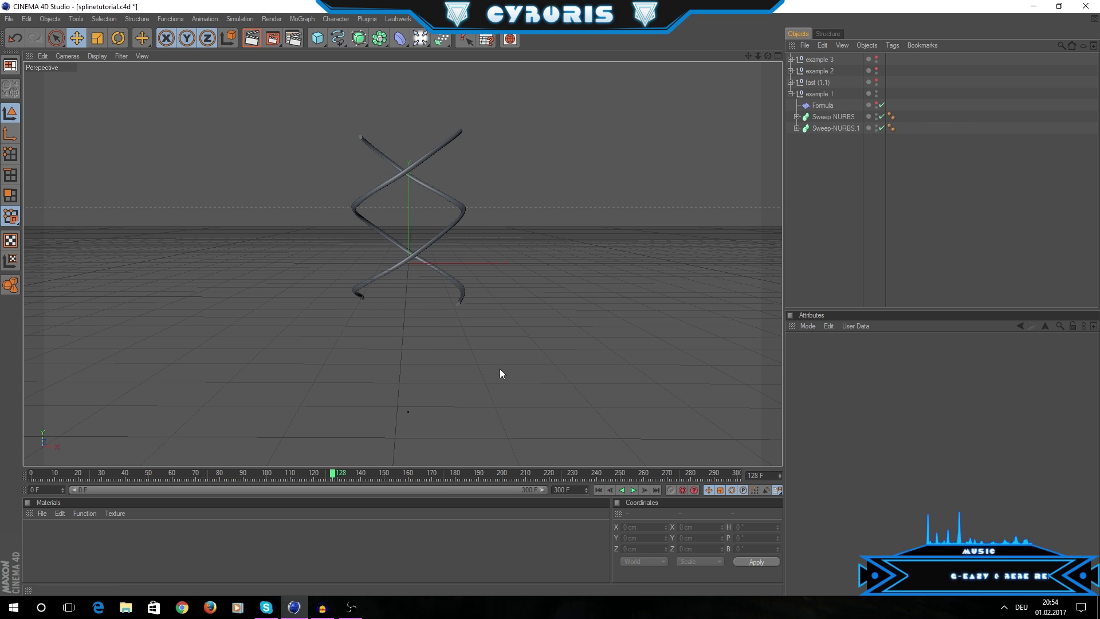
Copy both sweep objects from the example 1 null into the fast (1.1) null
left_click(814, 83)
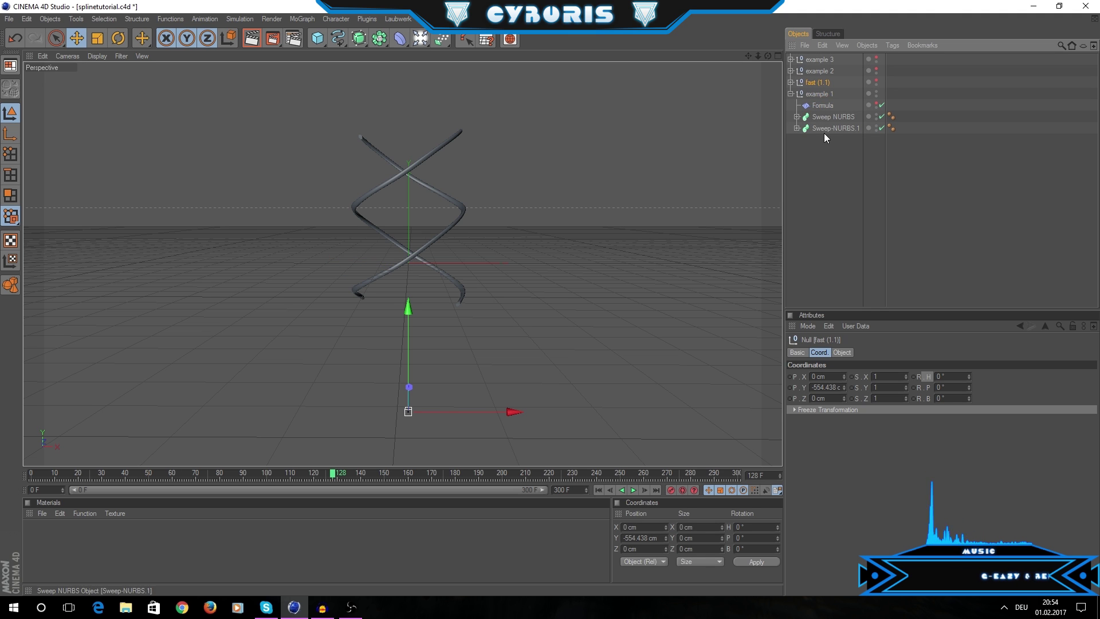
left_click(824, 132)
left_click(820, 111, "shift")
left_click_drag(821, 111, 789, 85, "ctrl")
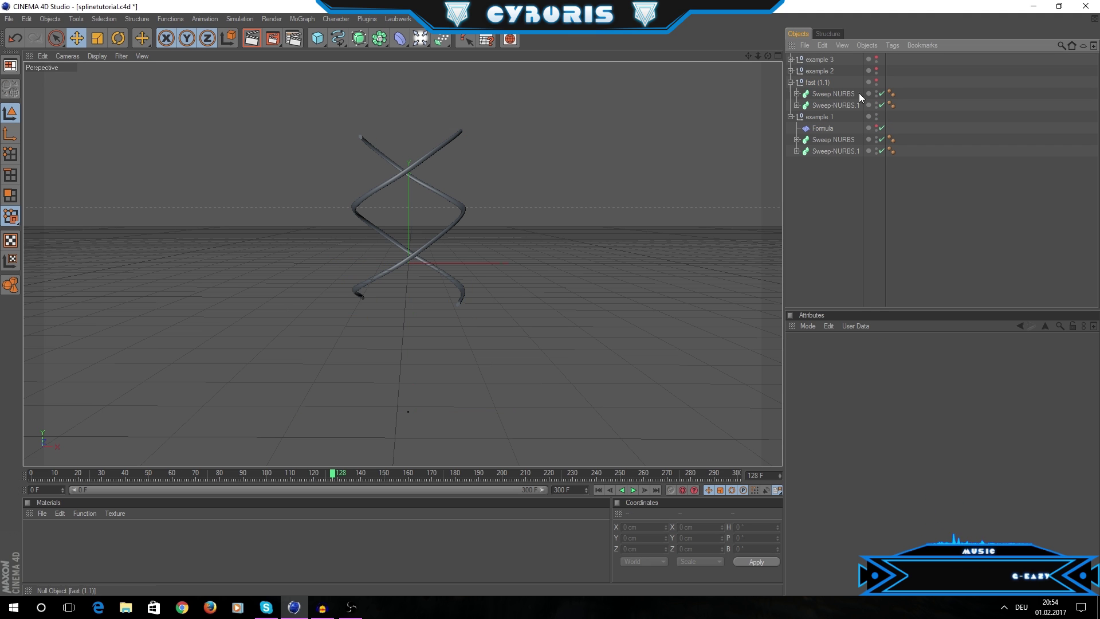
Delete the original sweeps from example 1 and move the copied sweeps from fast (1.1) into it
left_click(830, 138)
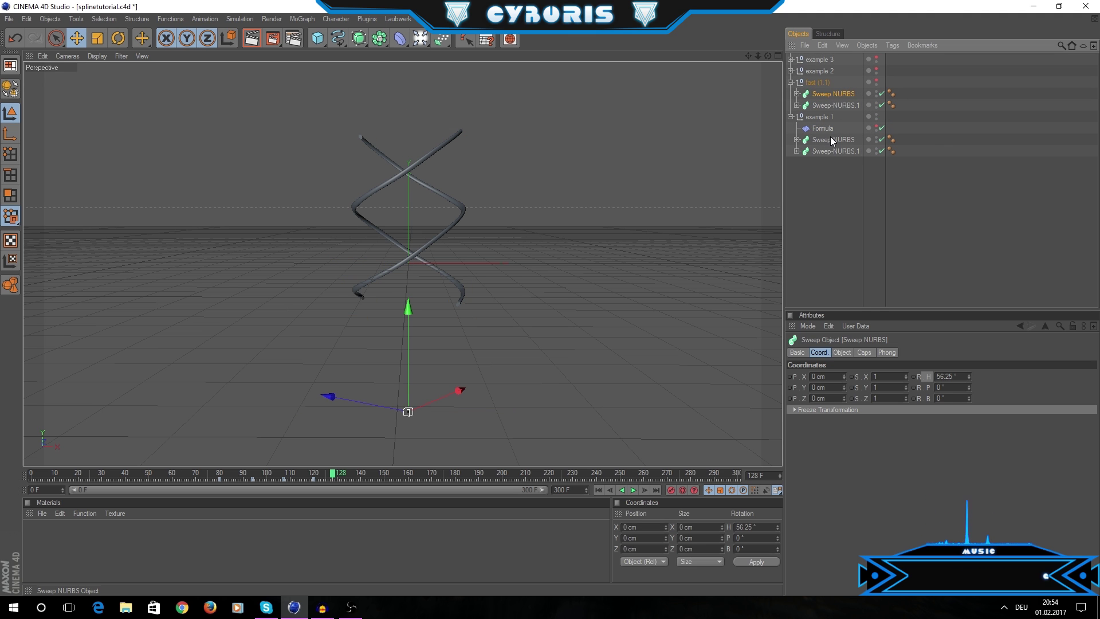
key("Delete")
left_click(829, 95)
left_click(830, 106, "shift")
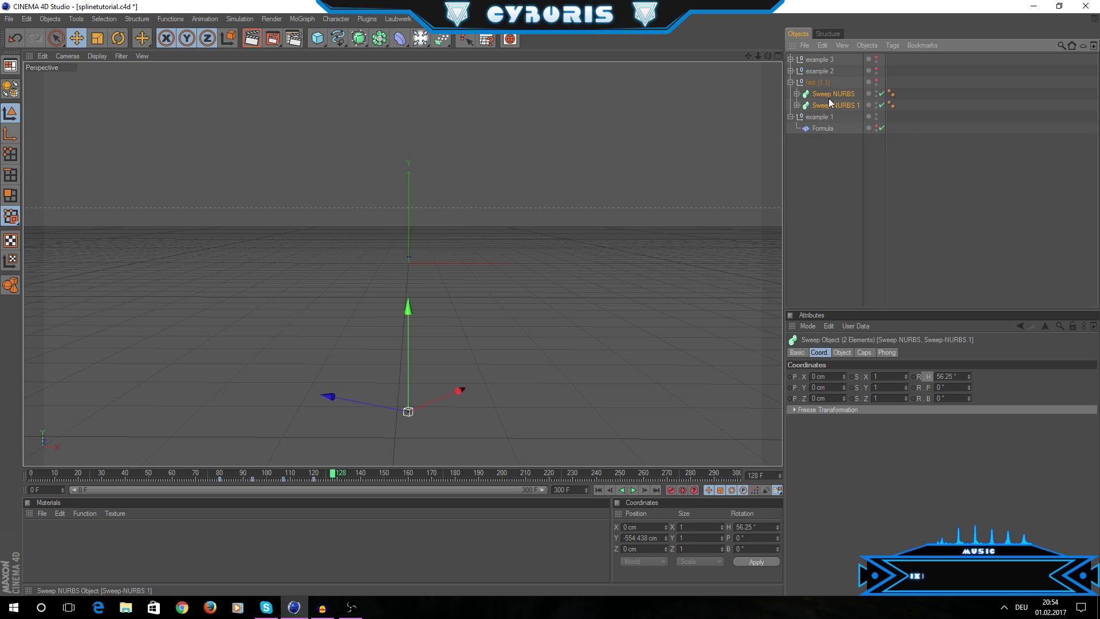
left_click_drag(828, 98, 830, 133)
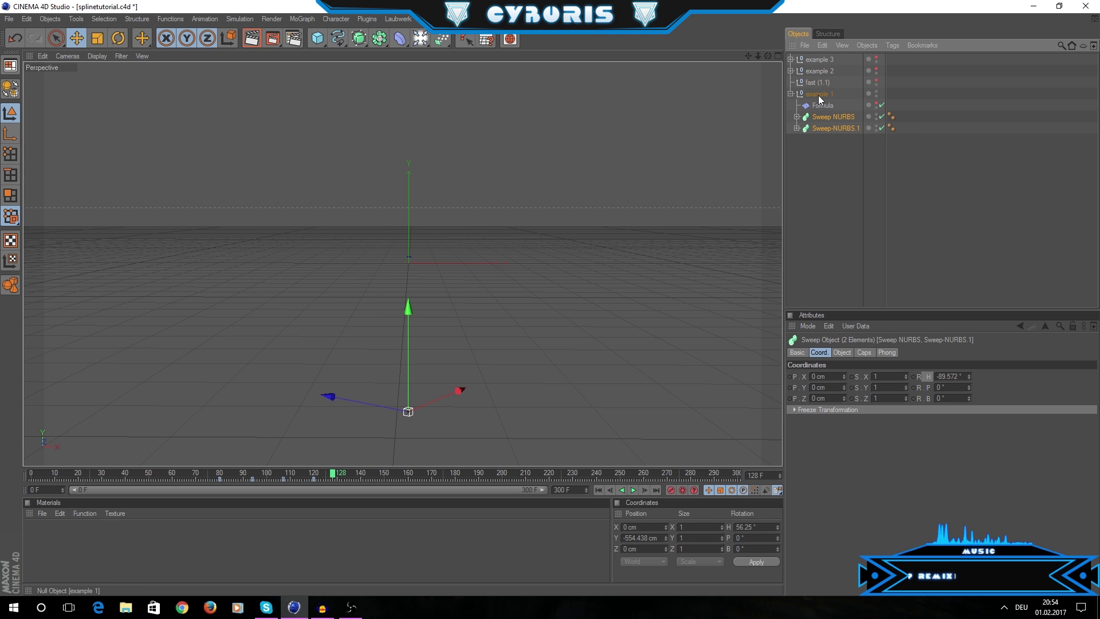
Speed up the example 1 null's rotation by moving its end keyframe to frame 120, replaying it, and moving the keyframe to about frame 100
left_click(821, 99)
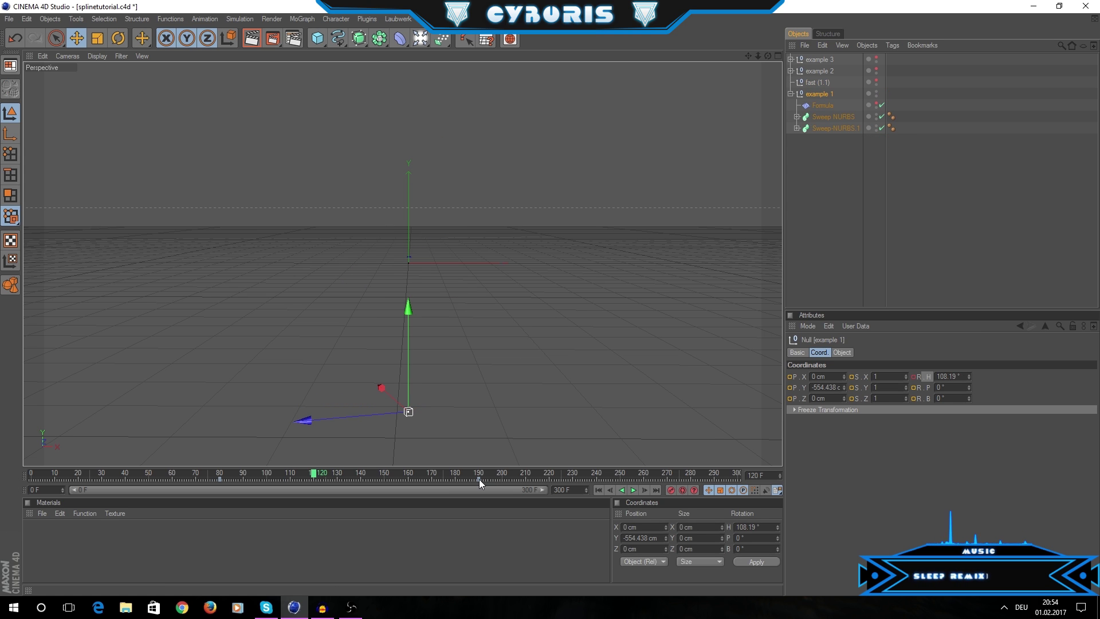
left_click_drag(479, 480, 189, 476)
left_click(931, 197)
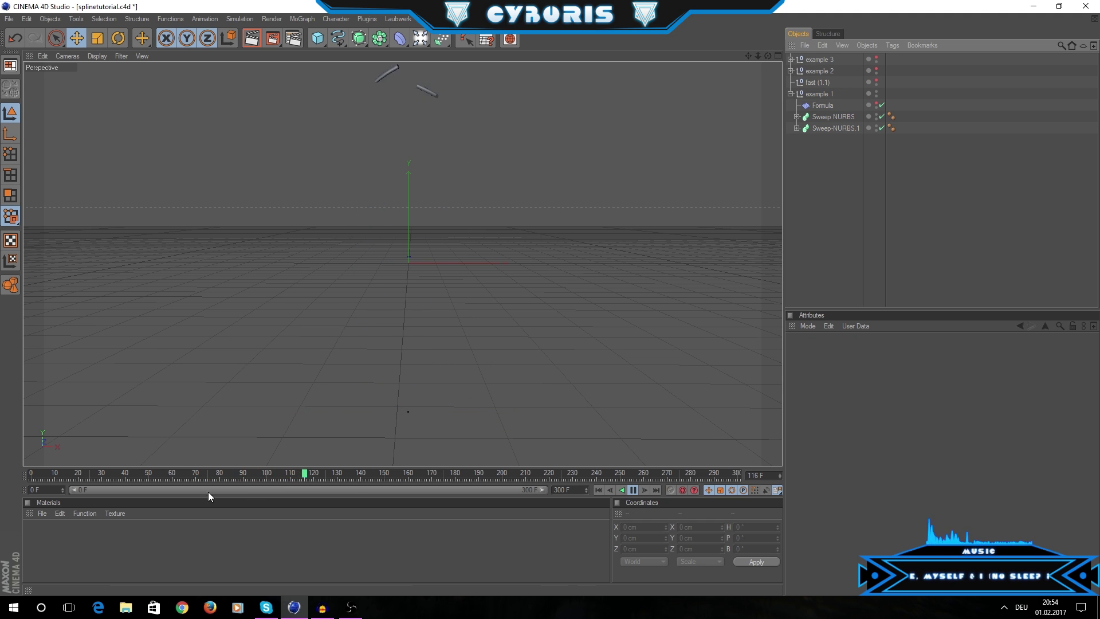
left_click(193, 473)
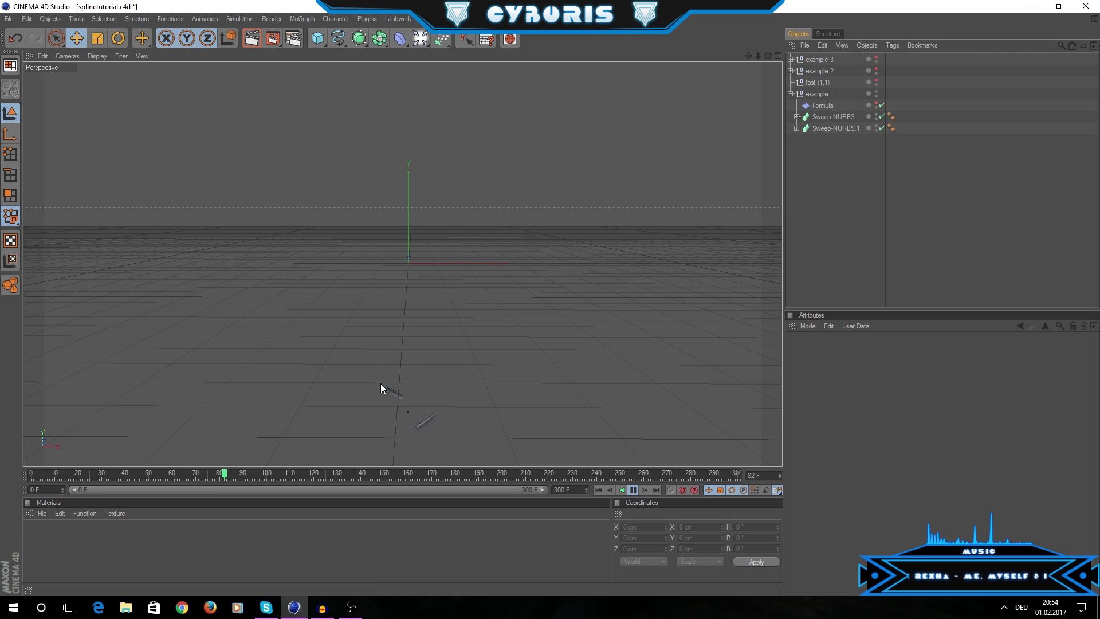
left_click(820, 95)
mouse_move(312, 476)
left_mouse_down()
mouse_move(234, 476)
mouse_move(264, 477)
left_mouse_up()
Try a different Y size for example 1's Formula deformer, scrub to frame 124, and undo the change
left_click(822, 106)
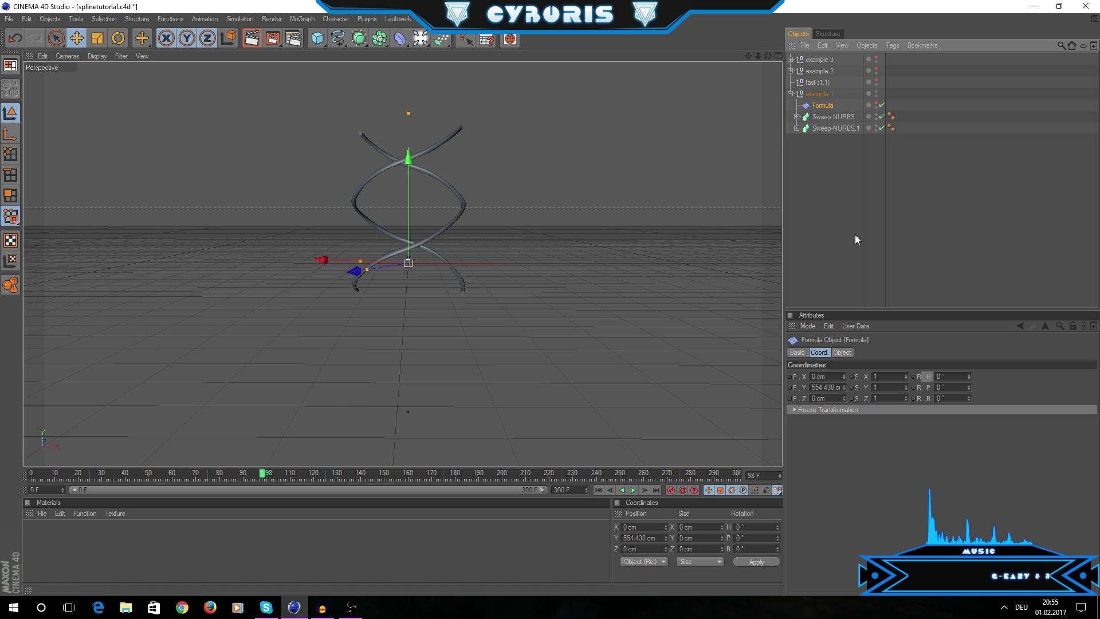
left_click(843, 352)
left_click_drag(904, 376, 863, 356)
left_click_drag(269, 474, 335, 475)
key("ctrl+z")
key("ctrl+z")
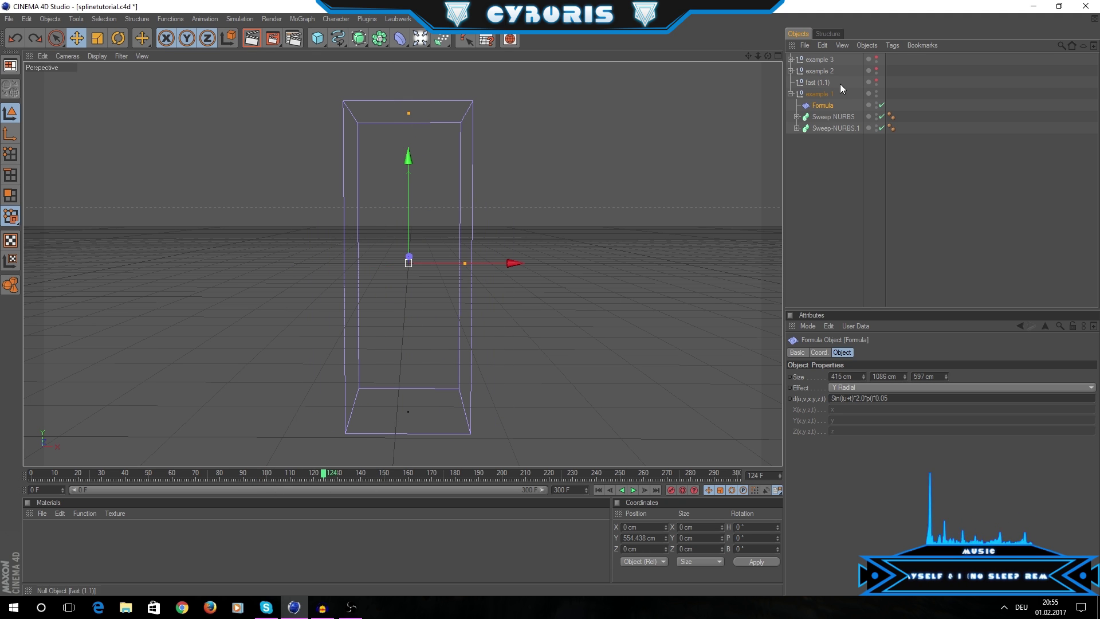
Delete the example 1 and fast (1.1) nulls from the scene
left_click(823, 94)
left_click(816, 82, "ctrl")
key("Delete")
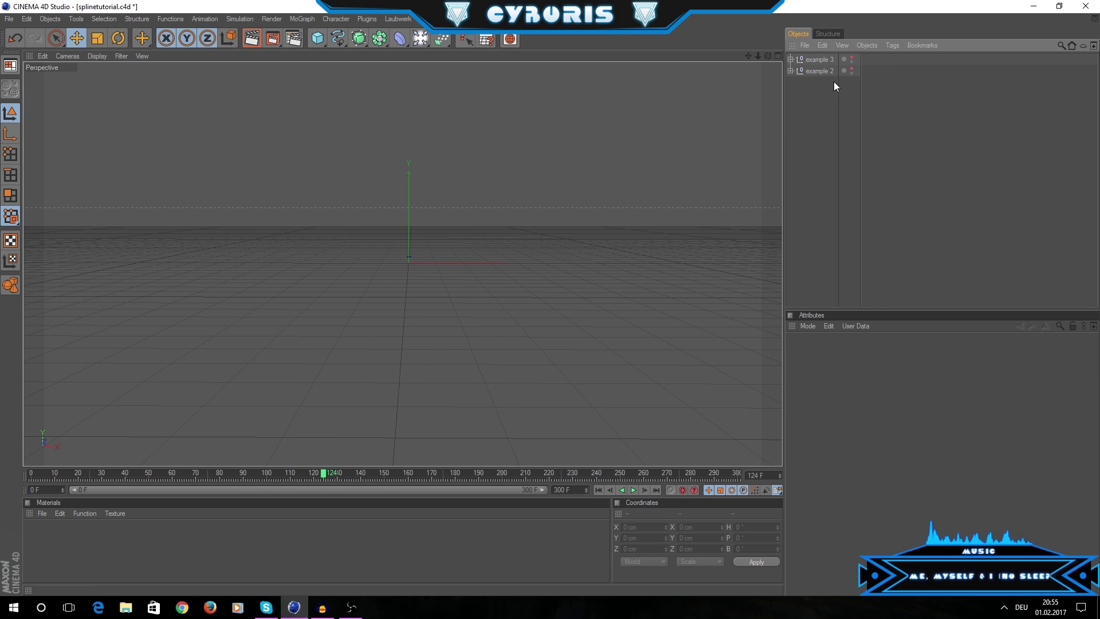
Show example 2 in the viewport, expand its hierarchy, and scrub the timeline to examine the cloned splines' motion
left_click(852, 69)
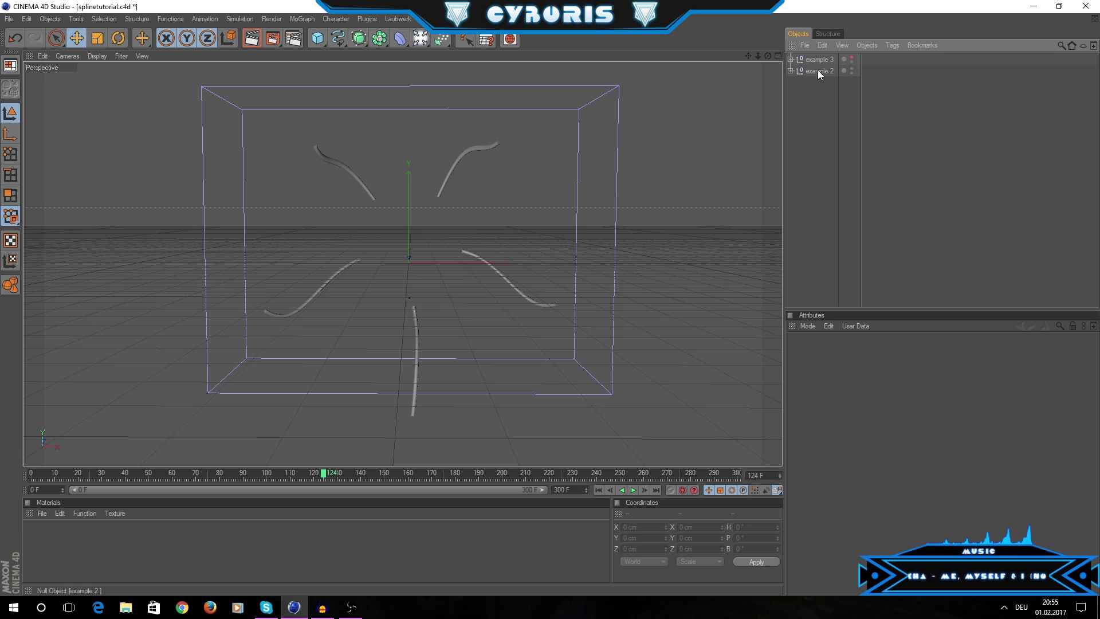
left_click(790, 70)
left_click(816, 70)
left_click(820, 119)
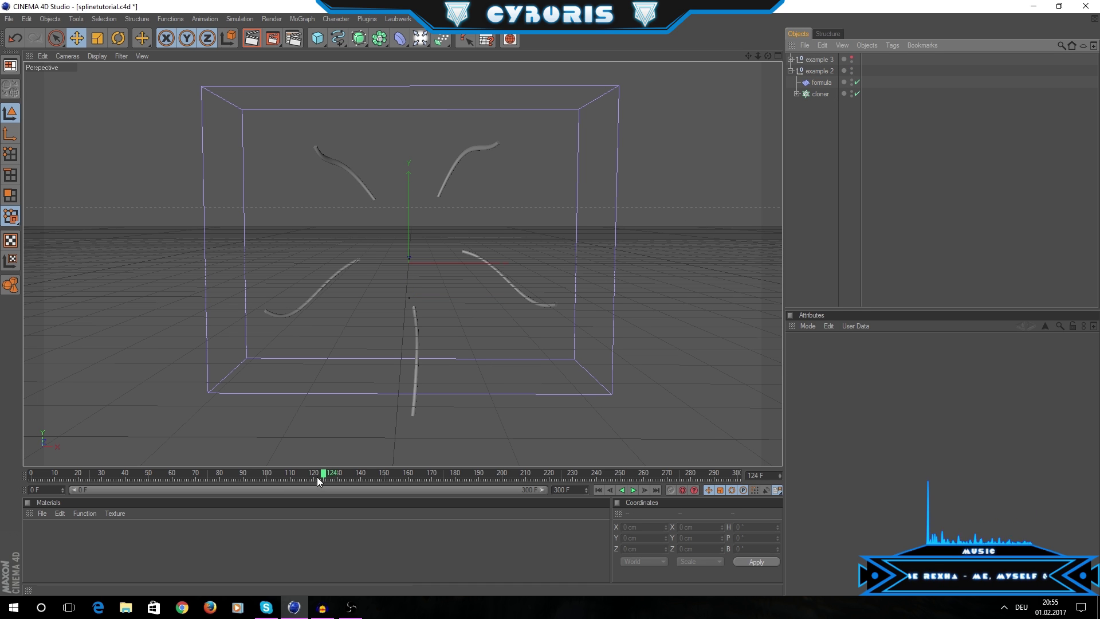
left_click_drag(317, 477, 312, 429)
left_click(820, 70)
left_click(837, 225)
Try reordering the formula and cloner inside example 2, restore their order, and scrub the animation to frame 172
left_click(817, 71)
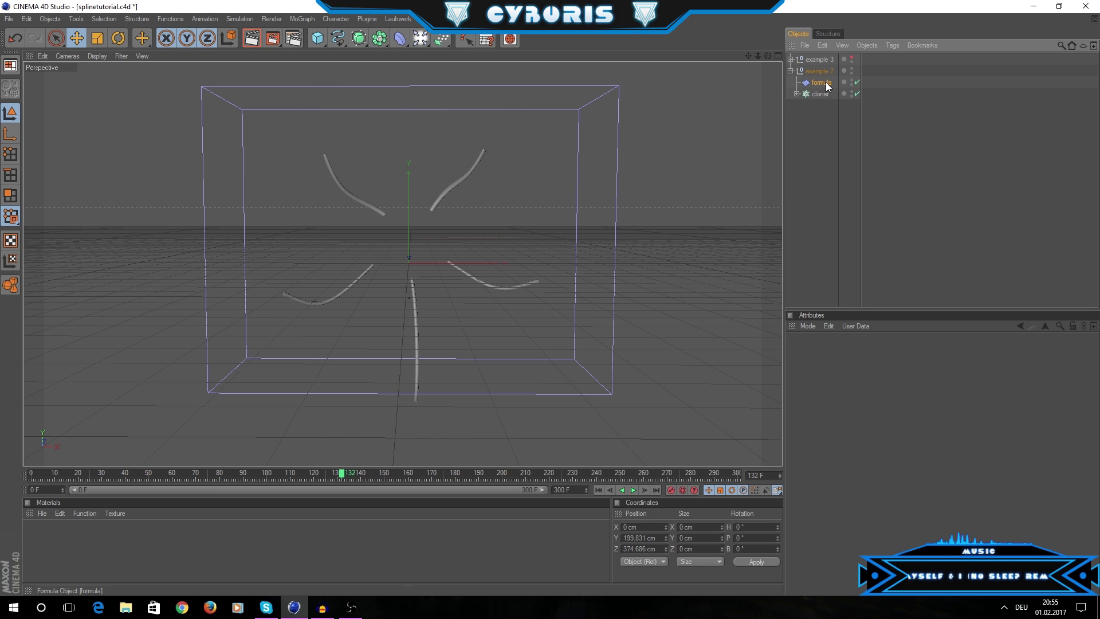
left_click(824, 92)
left_click_drag(820, 98, 819, 95)
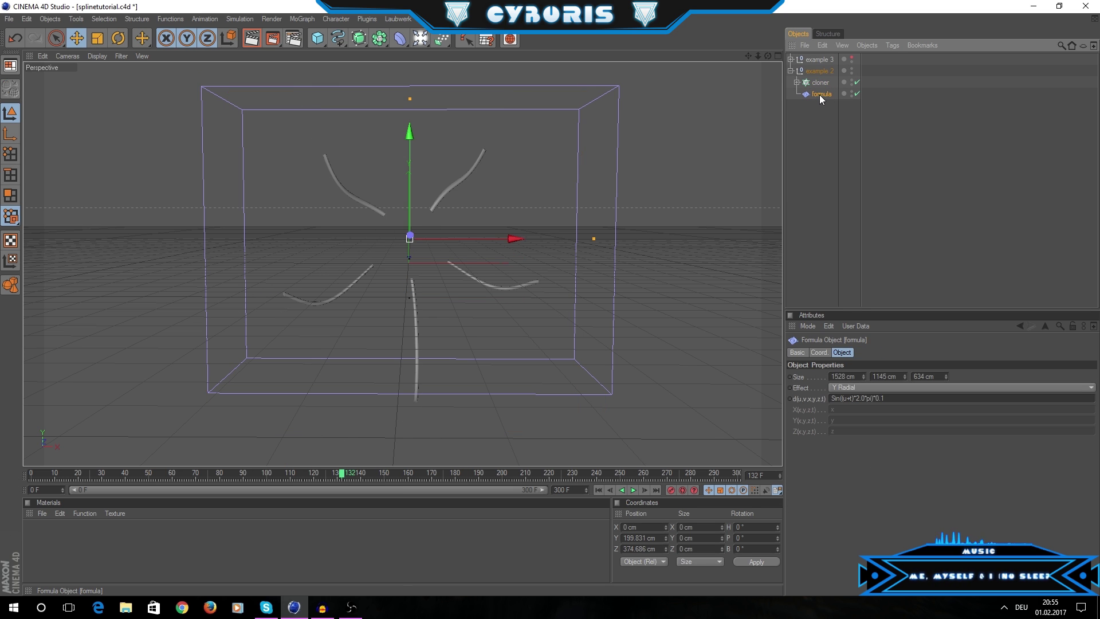
left_click(816, 146)
left_click_drag(312, 471, 435, 481)
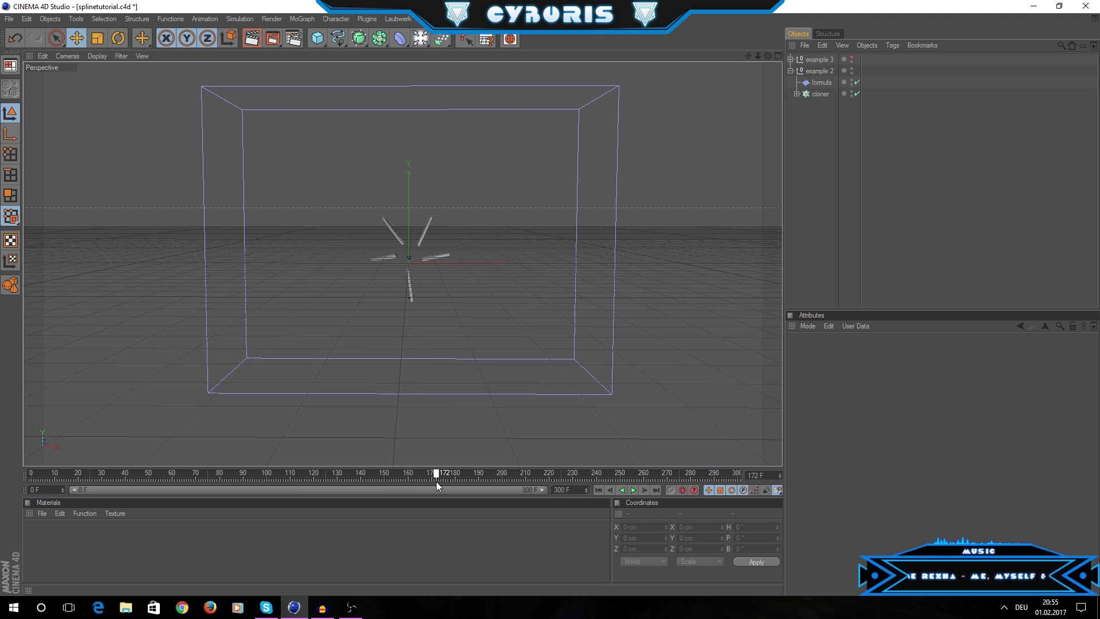
Delete the example 2 null and show example 3 in the viewport at frame 114 with its hierarchy expanded
left_click(825, 70)
key("Delete")
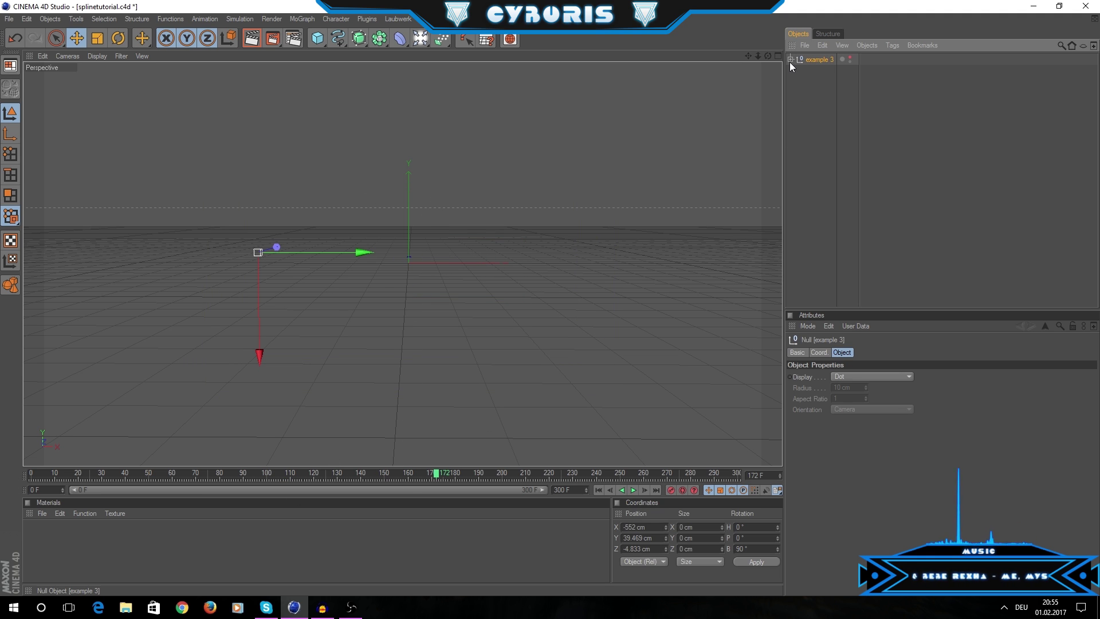
left_click(790, 59)
left_click(822, 71)
left_click(818, 148)
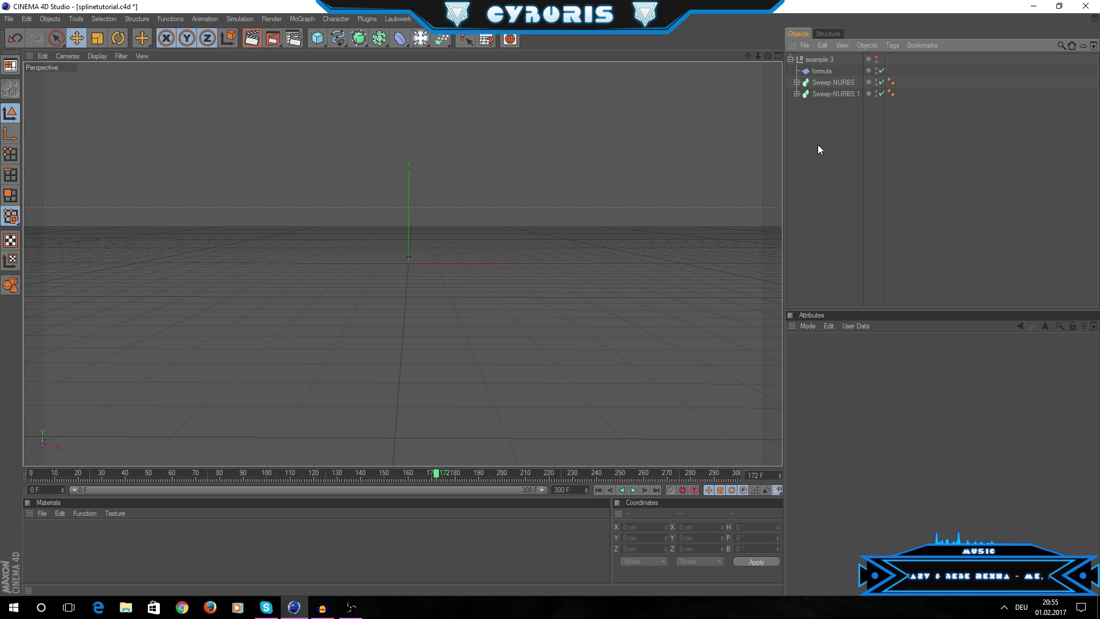
left_click(875, 59)
left_click_drag(385, 473, 299, 457)
Set the example 3 Formula deformer's expression to Sin((u+t)*2.0*pi)*0.3 and scrub to frame 163 to check the deformation
left_click(821, 70)
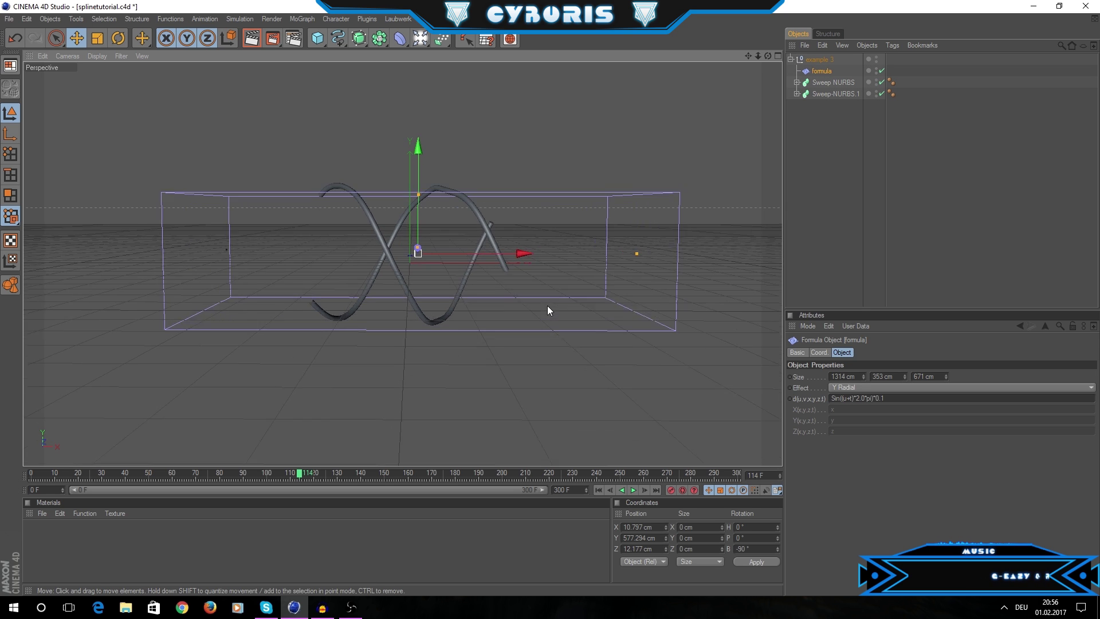
scroll(547, 310, "up", 2)
double_click(884, 397)
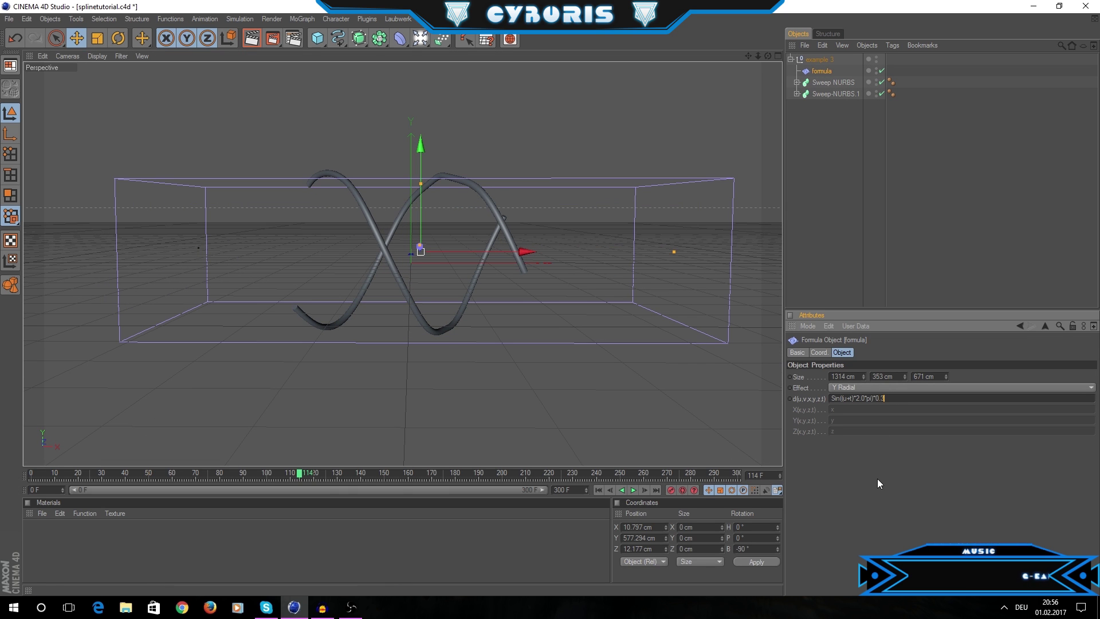
type("3")
key("Return")
mouse_move(293, 473)
left_mouse_down()
mouse_move(255, 474)
mouse_move(449, 476)
mouse_move(415, 476)
left_mouse_up()
Change the final multiplier in example 3's formula to 1 and scrub back to frame 117
left_click(891, 399)
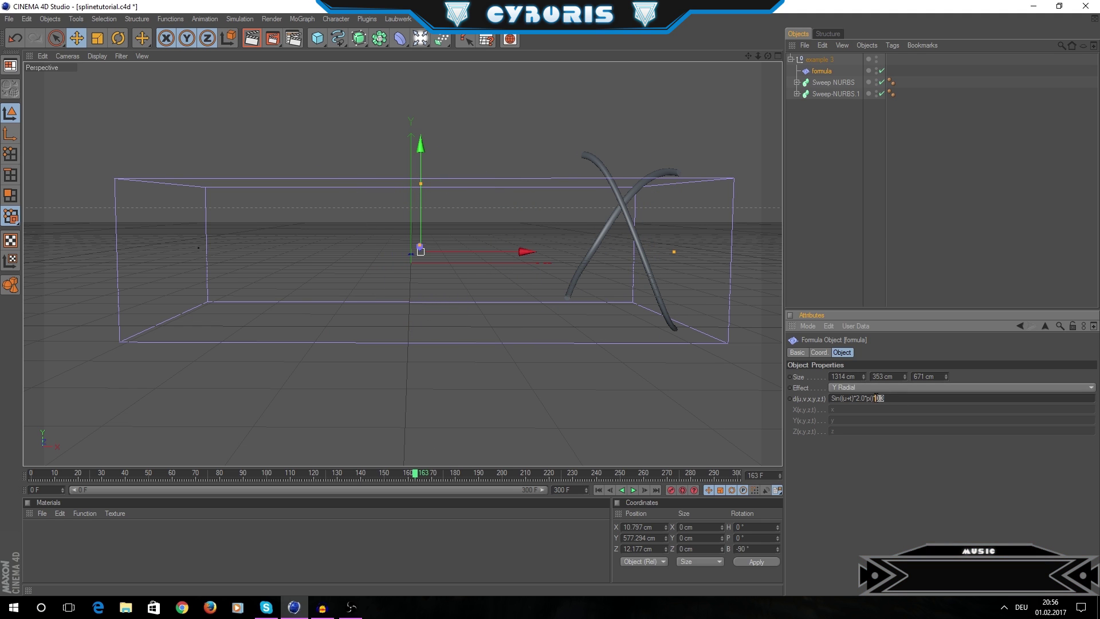
type("1")
key("Return")
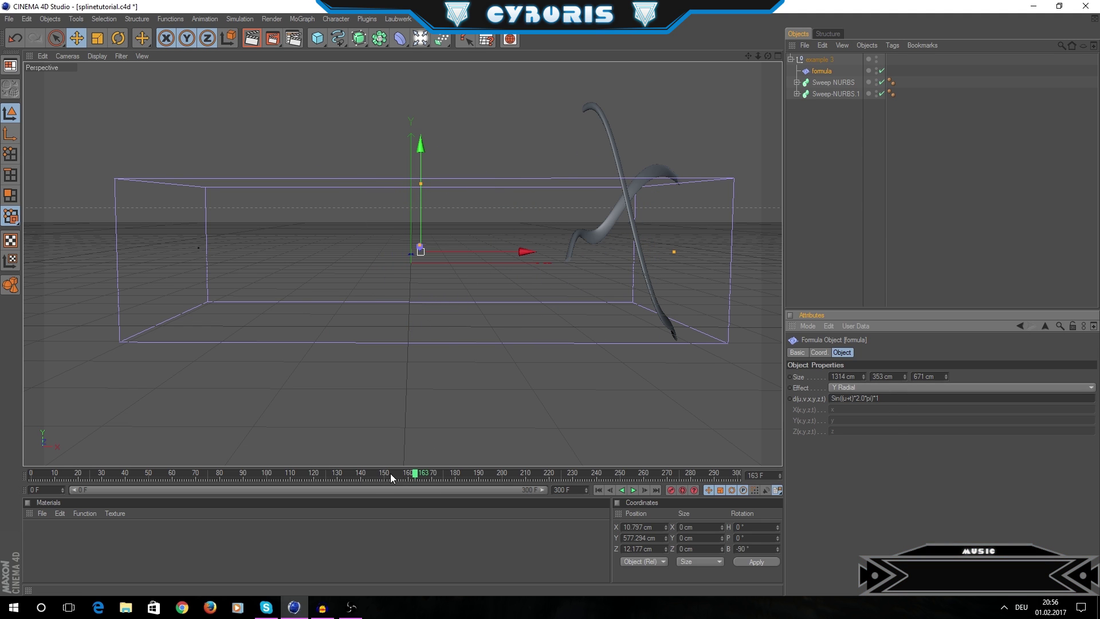
mouse_move(390, 473)
left_mouse_down()
mouse_move(240, 475)
mouse_move(307, 476)
left_mouse_up()
Set the final multiplier in example 3's formula to 0.1 and scrub forward to frame 146
left_click(889, 397)
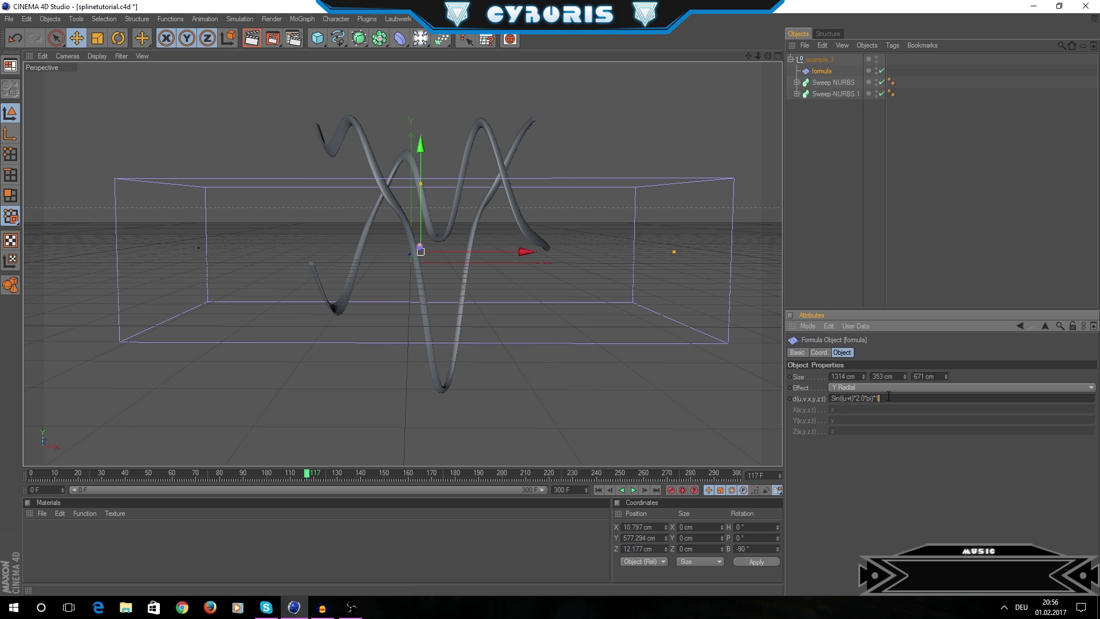
type("0.1")
key("Return")
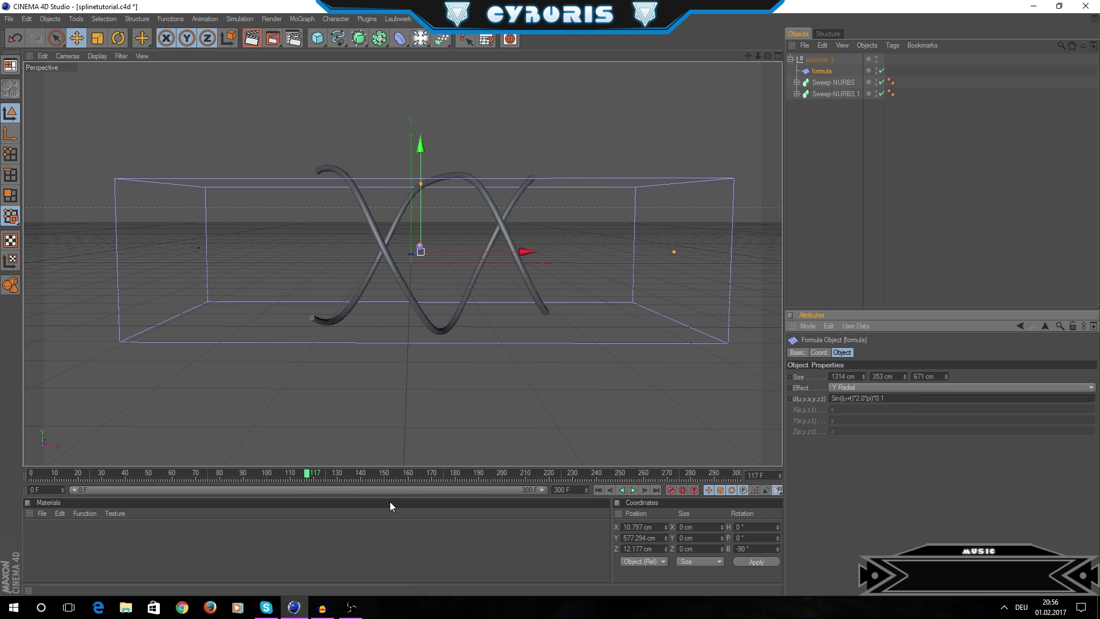
mouse_move(312, 480)
left_mouse_down()
mouse_move(275, 476)
mouse_move(367, 486)
mouse_move(240, 476)
mouse_move(484, 479)
mouse_move(376, 477)
left_mouse_up()
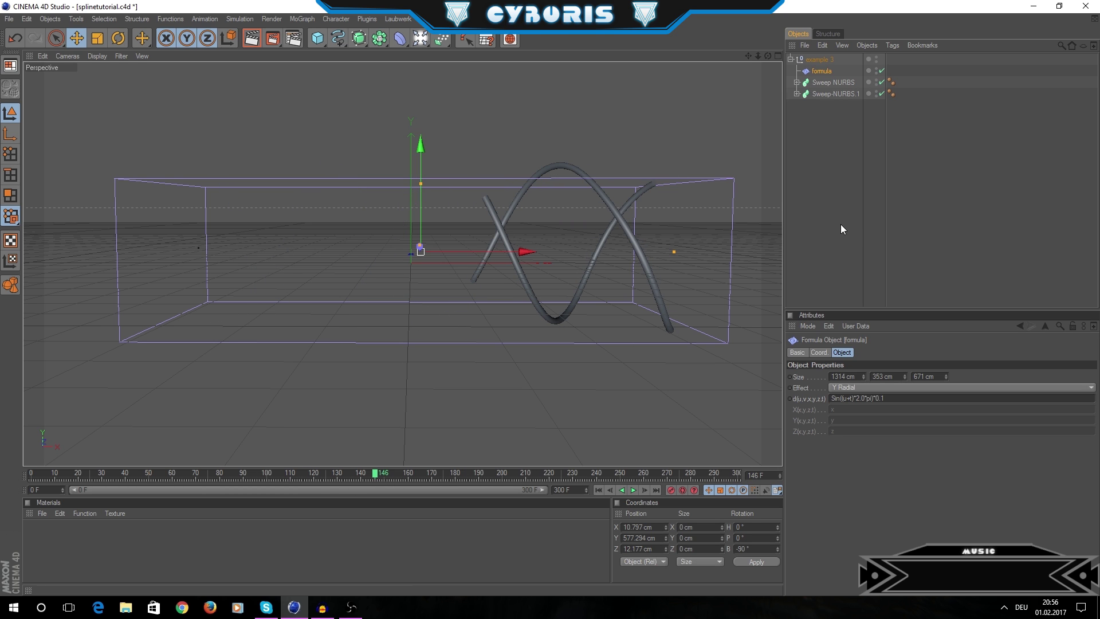
Undo the example 3 edits and the deletions of example 2, fast (1.1) and example 1
key("ctrl+z")
key("ctrl+z")
key("ctrl+z")
key("ctrl+z")
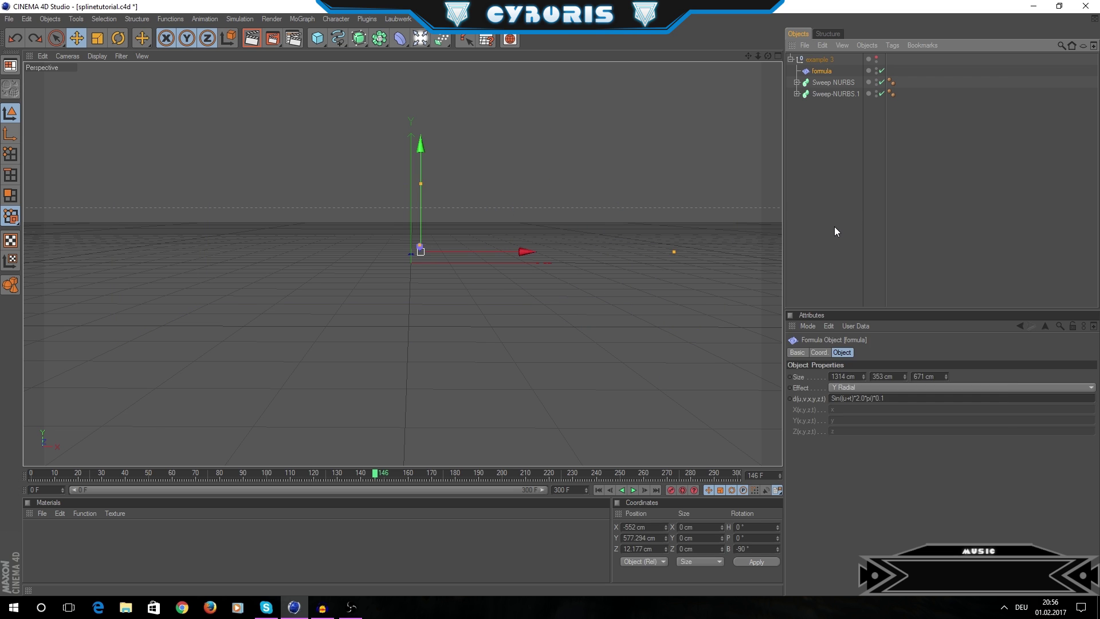
key("ctrl+z")
key("ctrl+z")
key("ctrl+z")
key("ctrl+z")
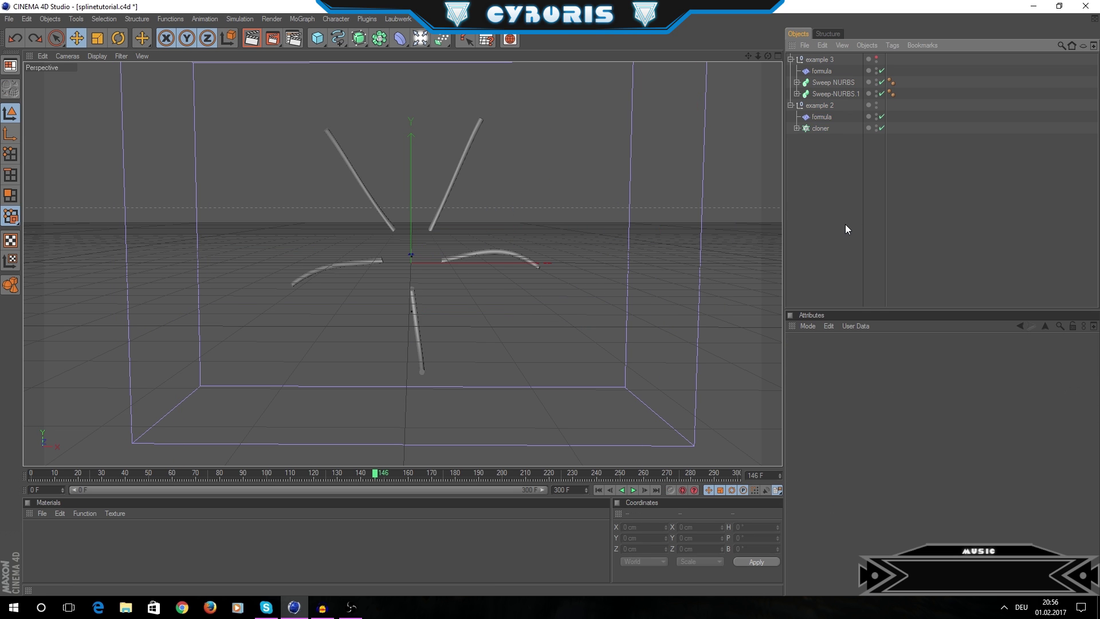
key("ctrl+z")
key("ctrl+z")
key("ctrl+z")
key("ctrl+z")
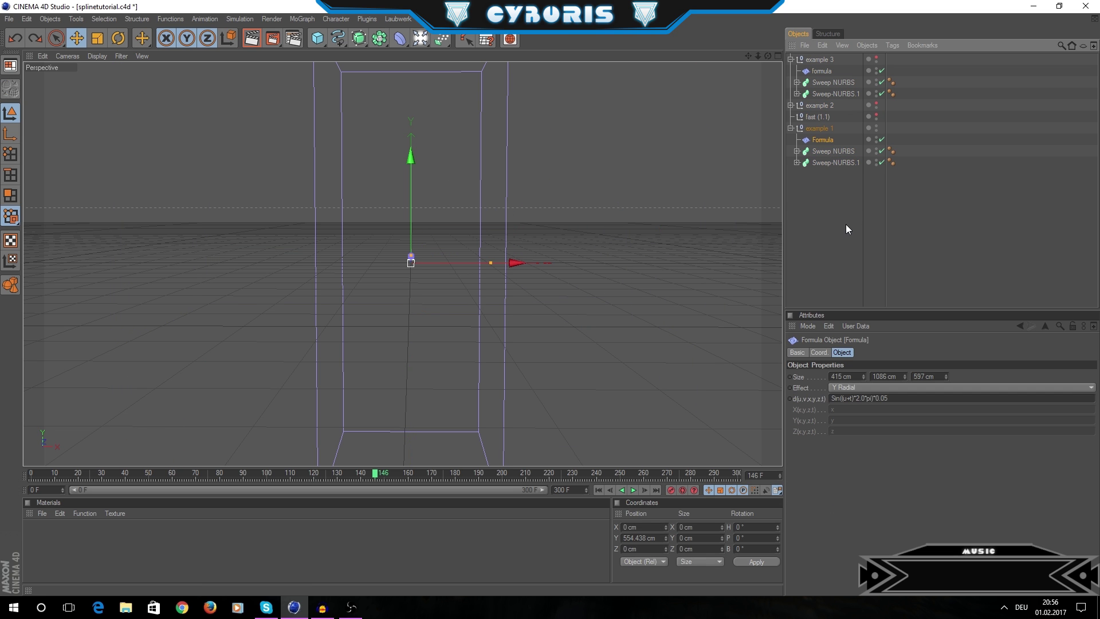
Collapse the example 3 and example 2 hierarchies, check the fast (1.1) null, and expand example 1
left_click(846, 225)
left_click(790, 128)
left_click(790, 104)
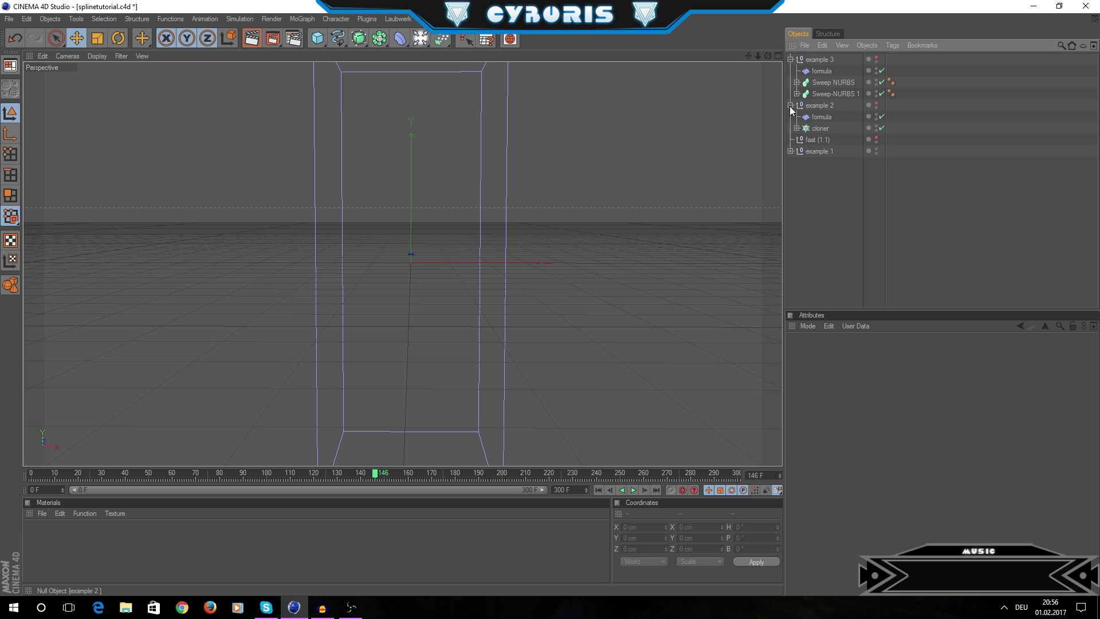
left_click(791, 59)
left_click(816, 83)
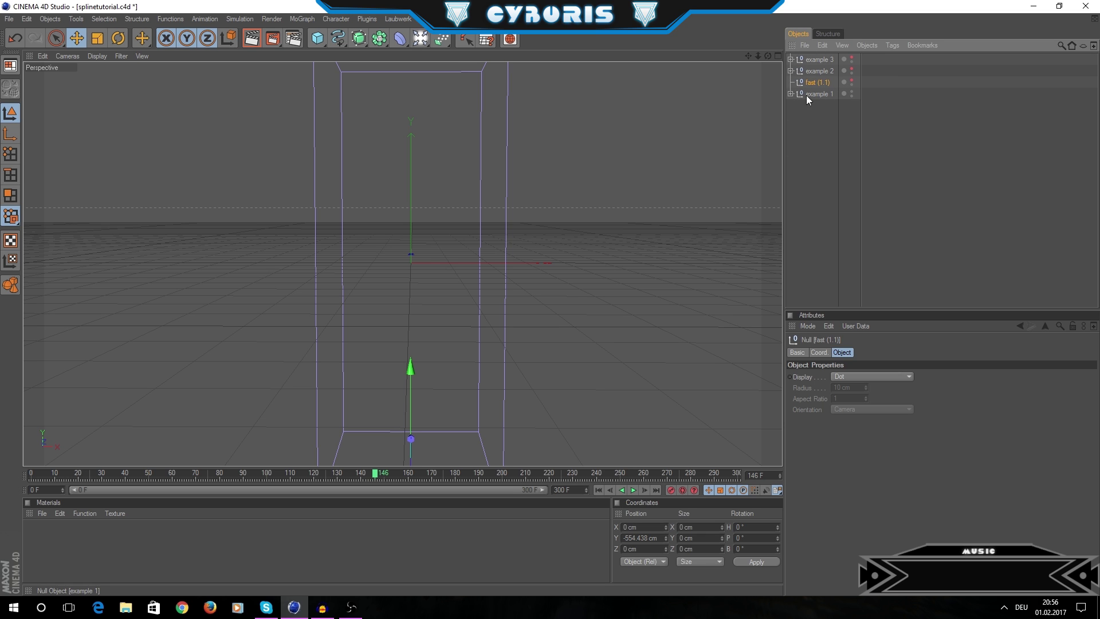
left_click(791, 93)
Step back and forth through the edit history until both fast (1.1) and example 1 contain their two sweeps
key("ctrl+z")
key("ctrl+z")
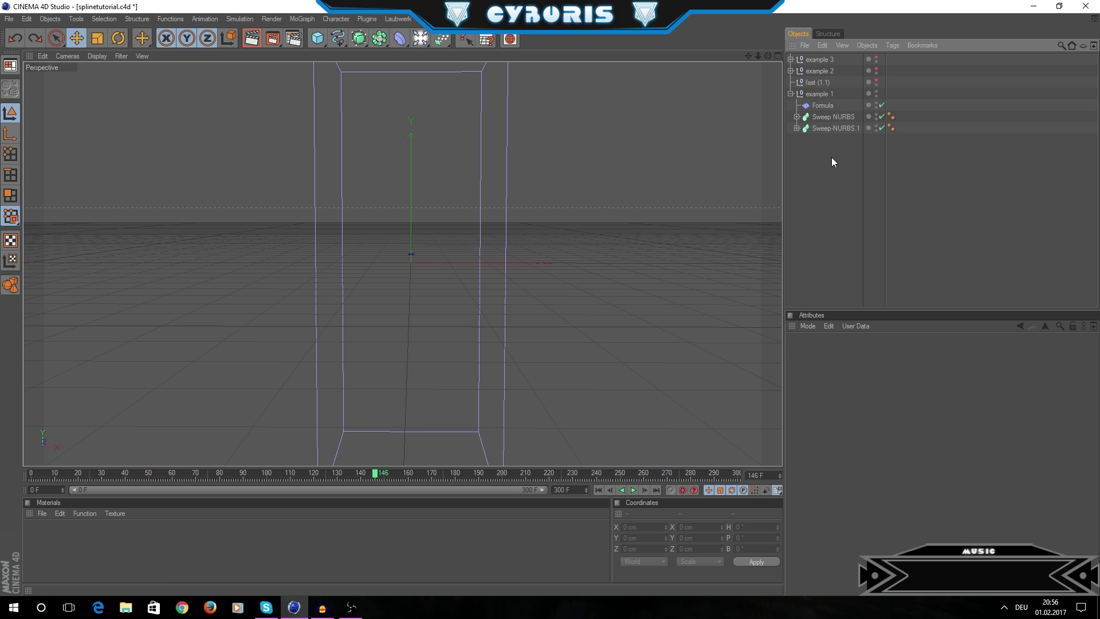
key("ctrl+y")
key("ctrl+y")
key("ctrl+y")
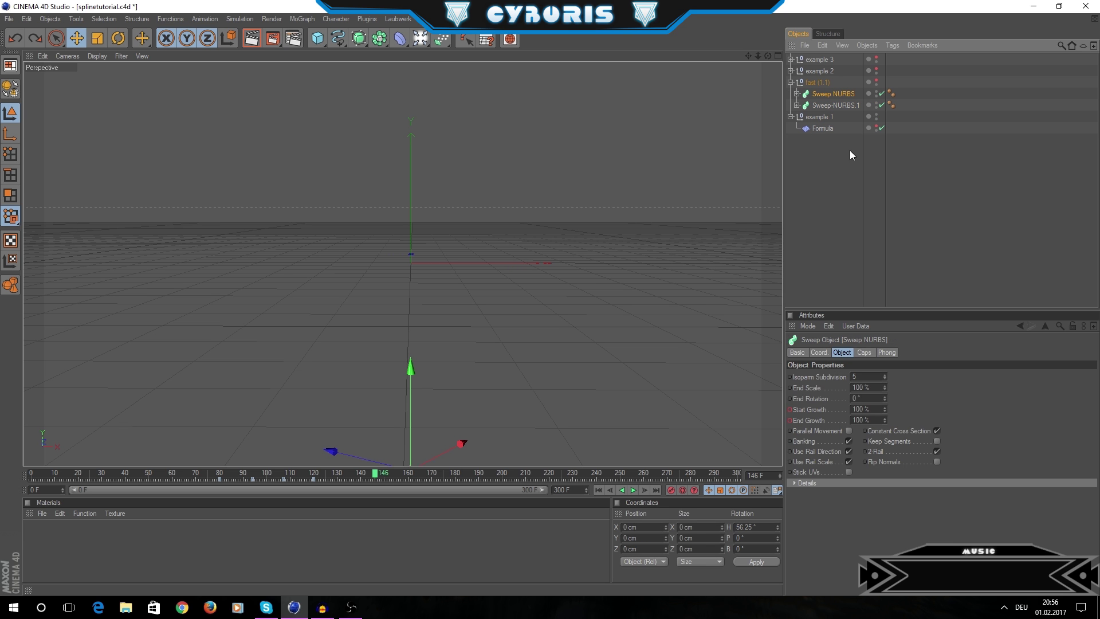
key("ctrl+z")
key("ctrl+z")
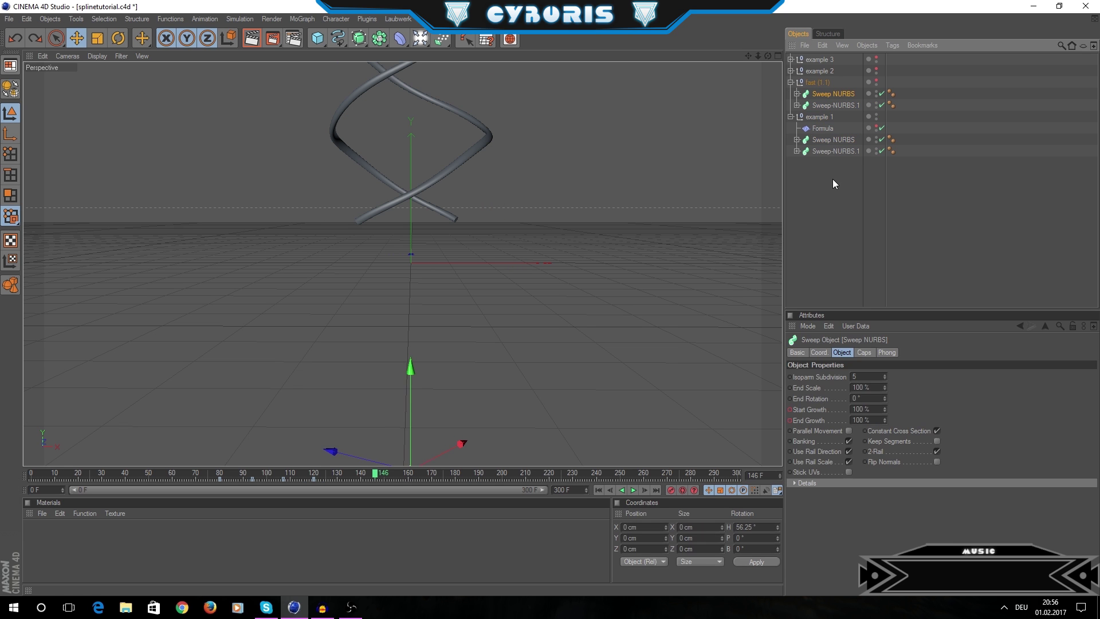
Collapse the example 1 and fast (1.1) hierarchies in the object list
left_click(790, 116)
left_click(790, 82)
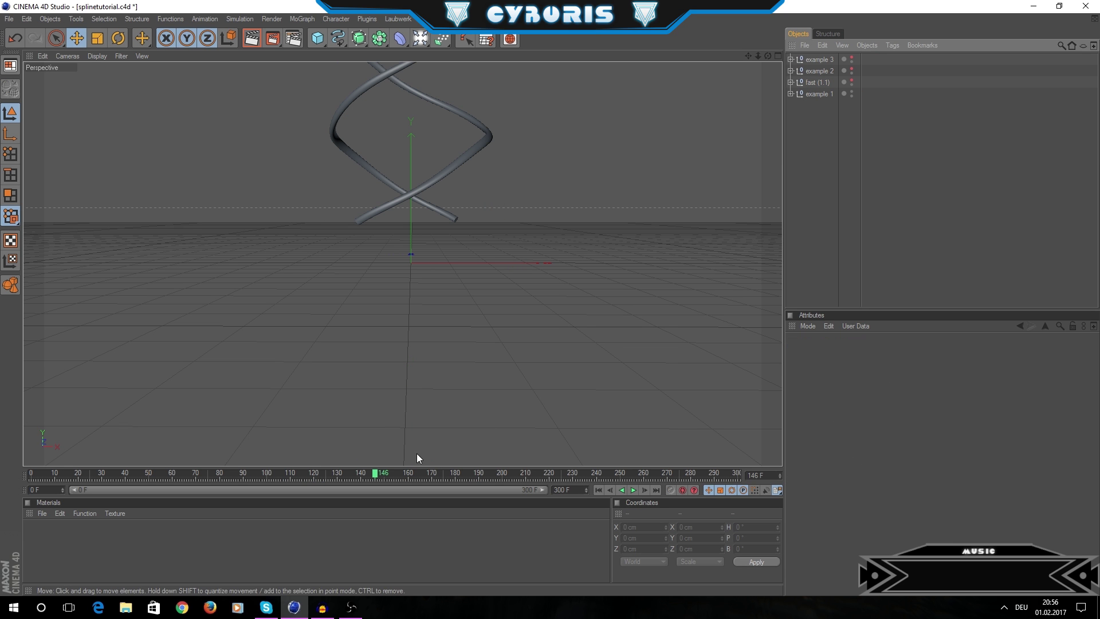